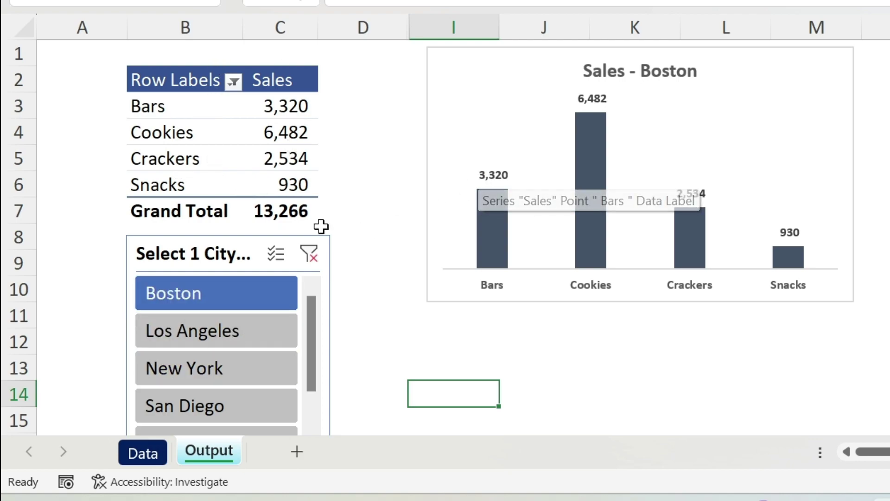
Step: Filter the report through Los Angeles, New York, San Diego and back to New York
click(222, 331)
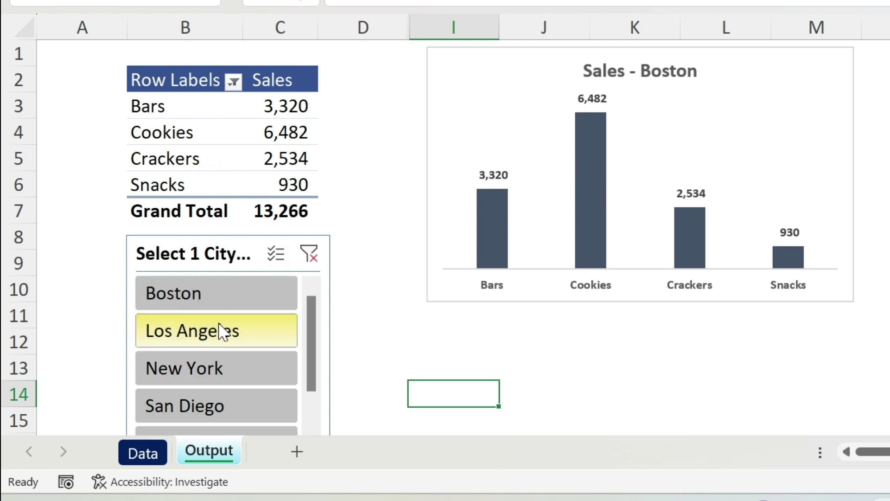
click(219, 371)
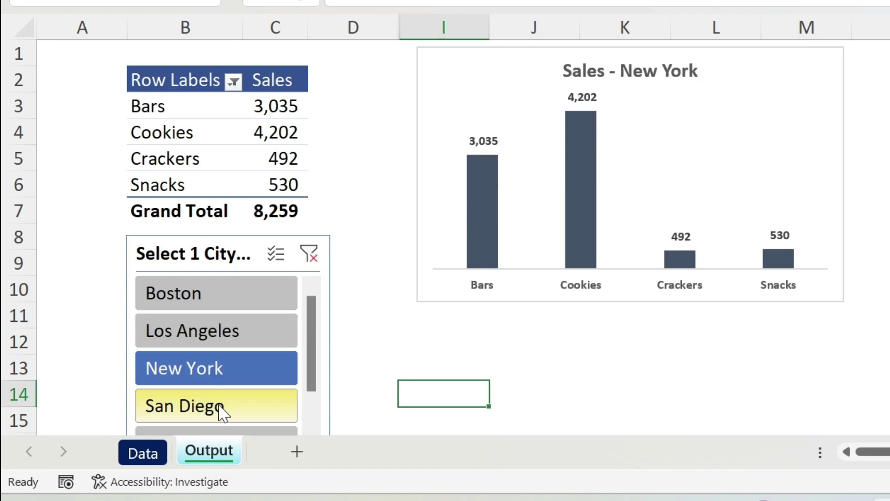
click(219, 407)
click(222, 381)
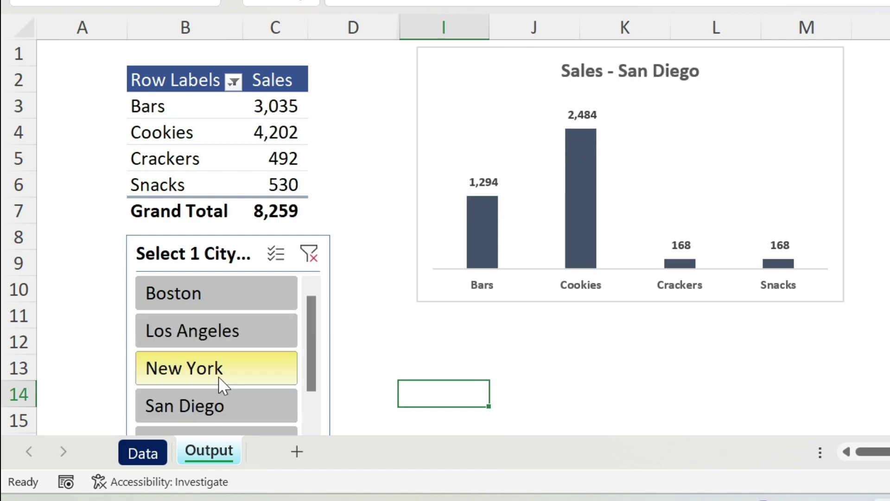
Step: Pick Los Angeles, turn on Multi-Select and add Boston to trigger the one-city warning
click(219, 341)
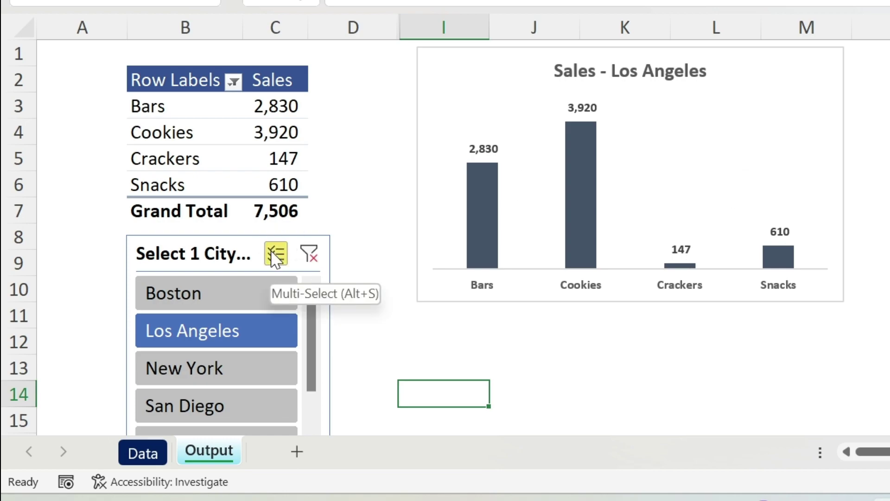
click(277, 258)
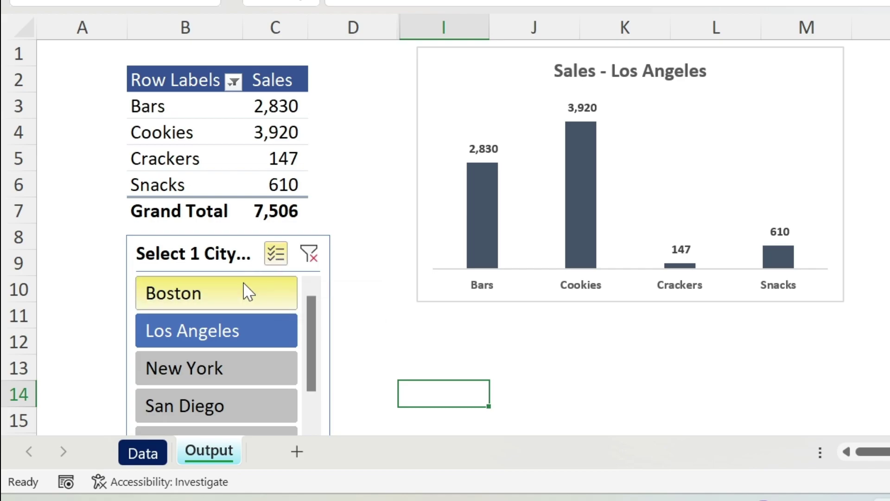
click(249, 292)
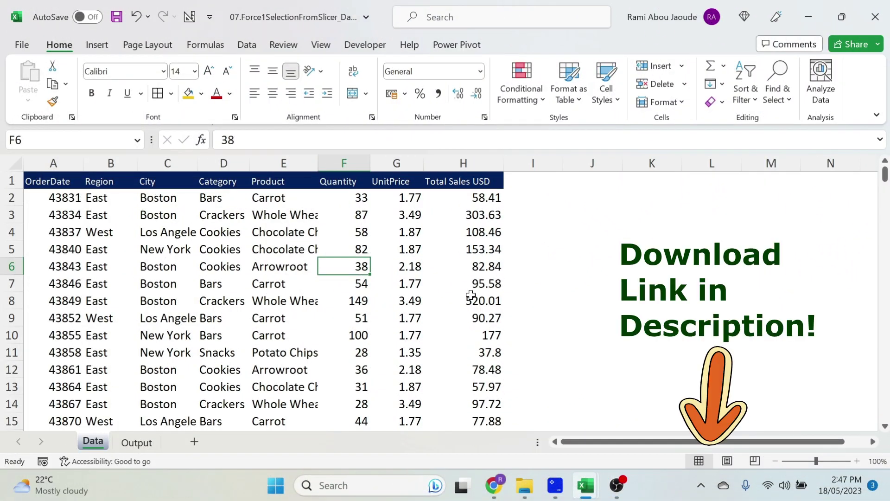
Step: Insert a PivotTable from the orders data, placed on the existing Output sheet at B2
click(156, 227)
click(97, 44)
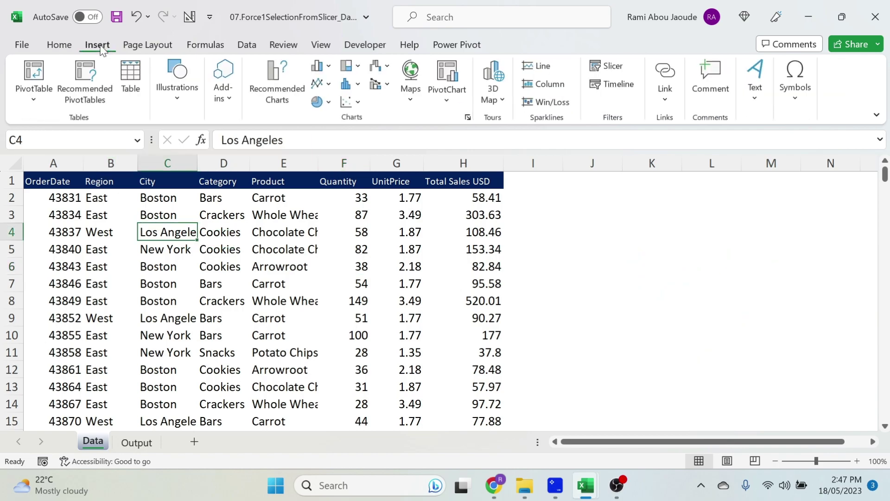
click(43, 76)
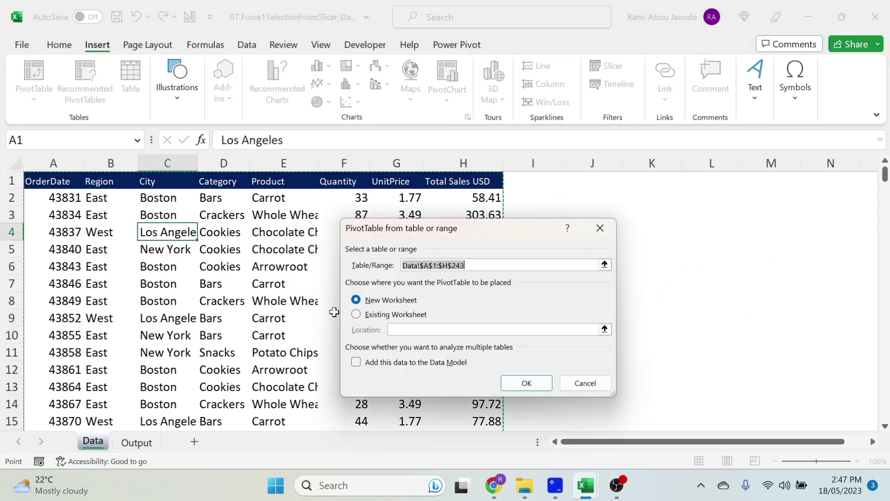
click(358, 316)
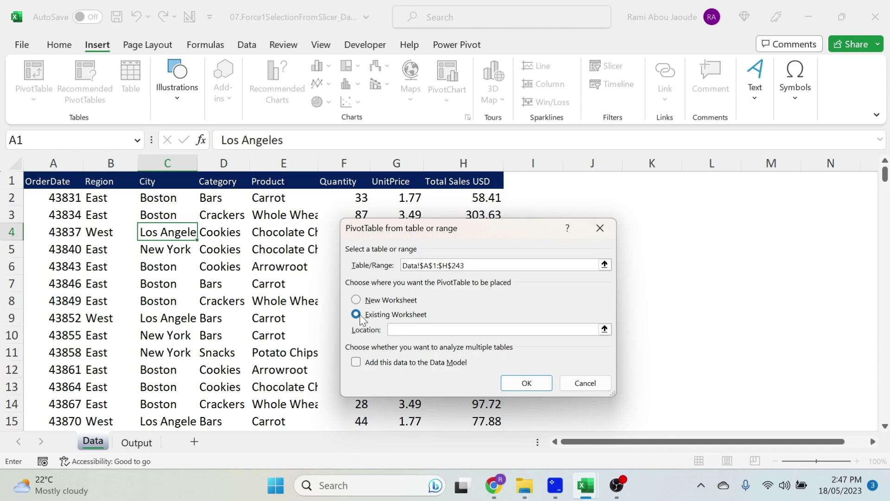
click(604, 329)
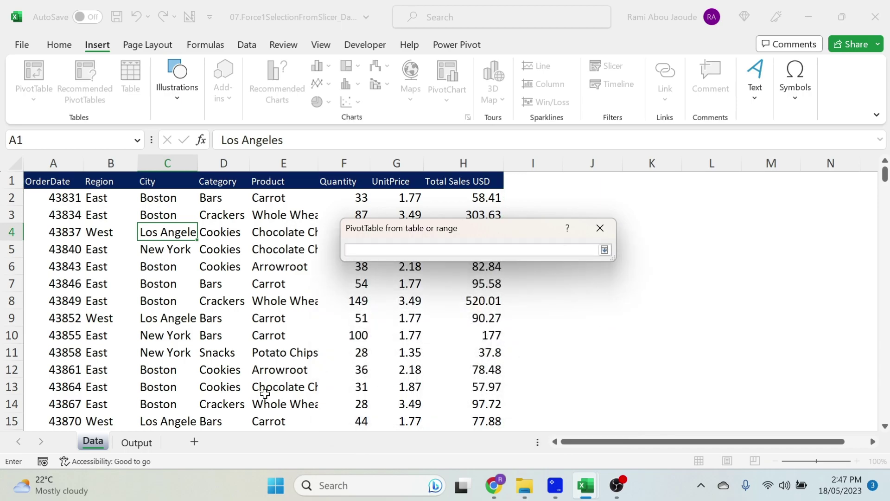
click(146, 448)
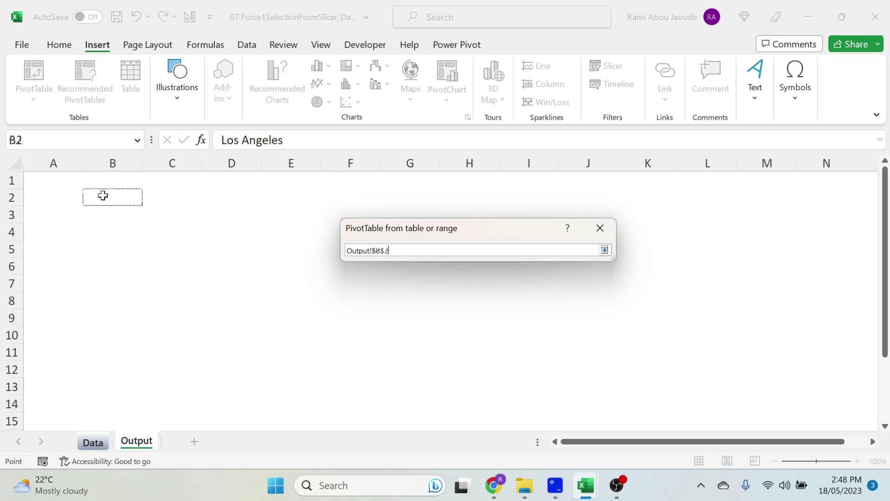
key(Return)
key(Return)
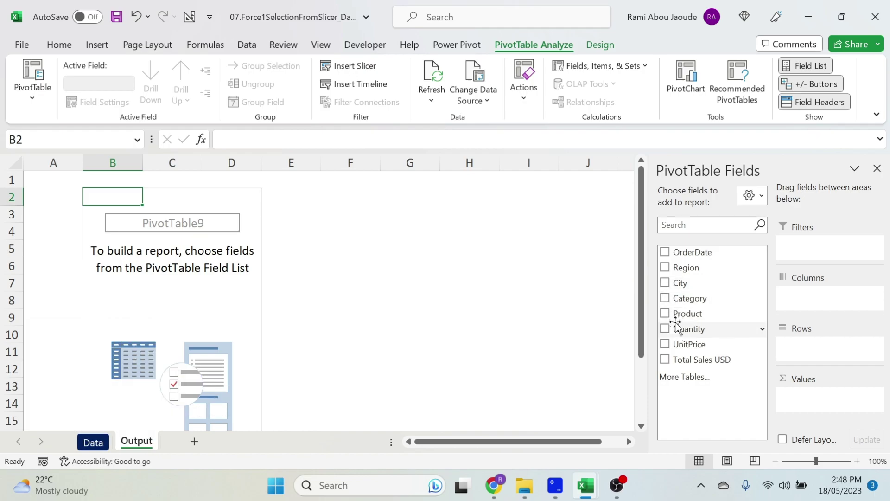
Step: Put Category in Rows and summed Total Sales USD in Values, with a City slicer below
drag(681, 306, 807, 349)
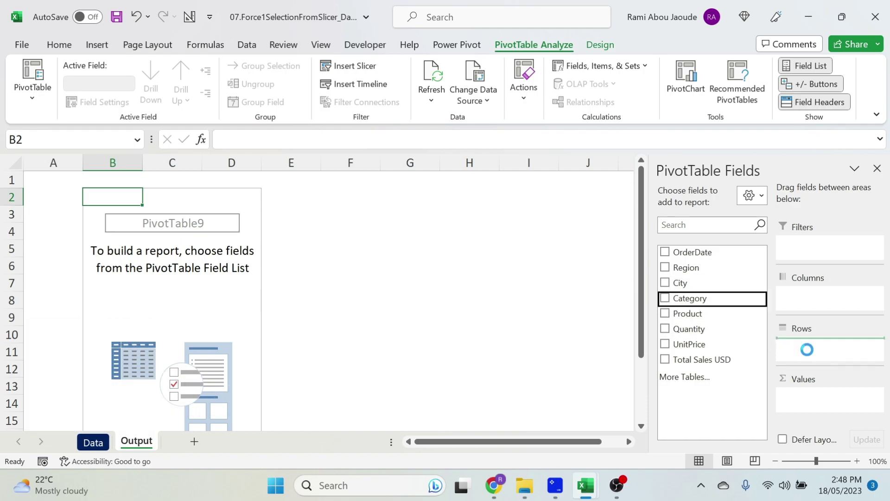
drag(675, 362, 805, 397)
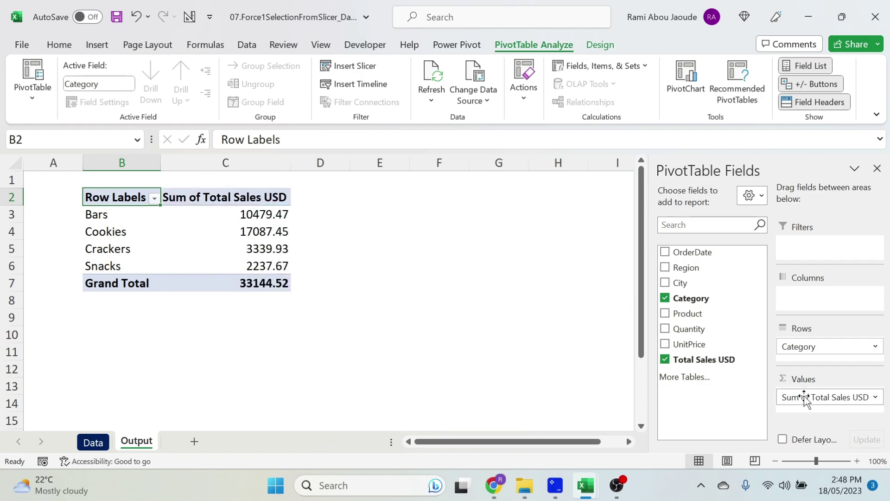
right_click(696, 284)
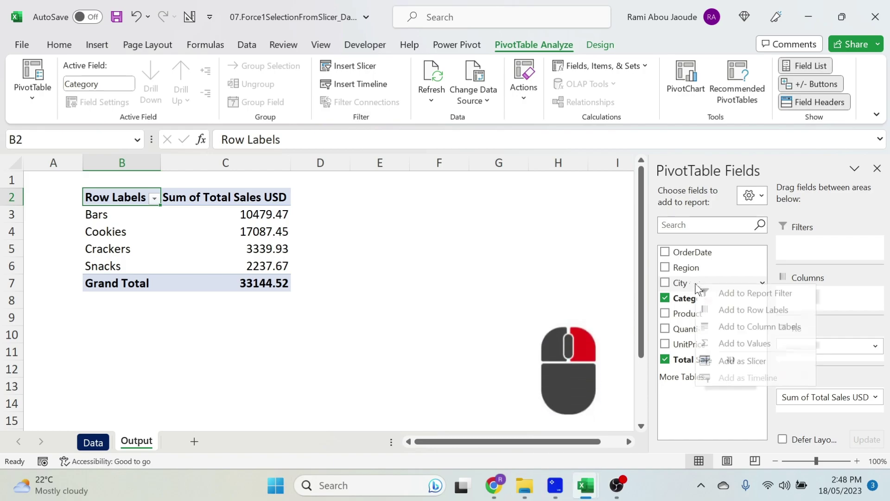
click(743, 361)
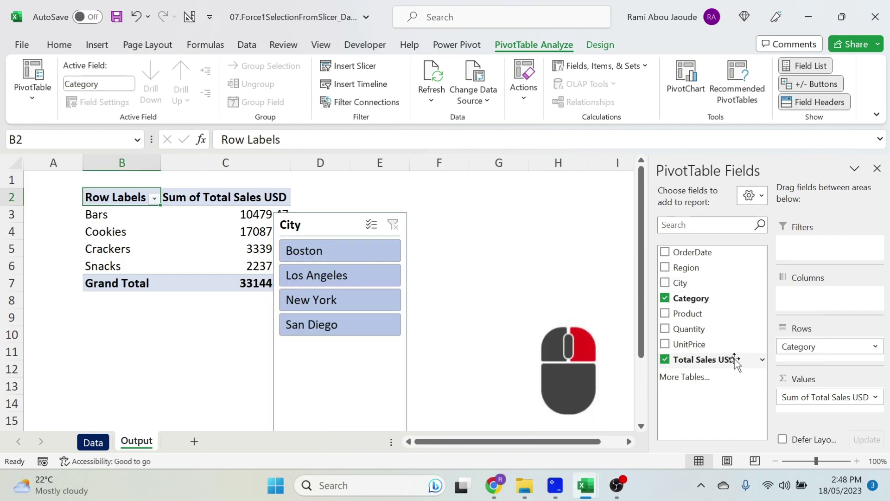
drag(326, 216, 329, 194)
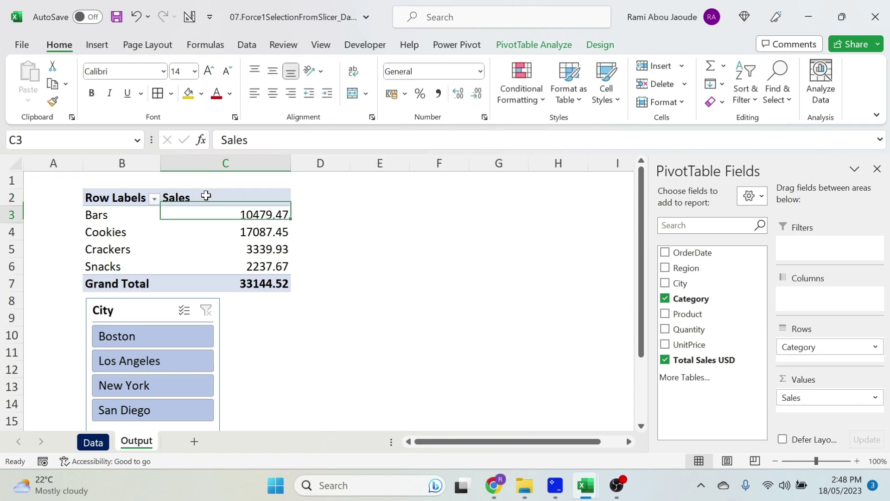
Step: Format sales in C3:C7 with comma style and no decimal places
drag(231, 221, 235, 284)
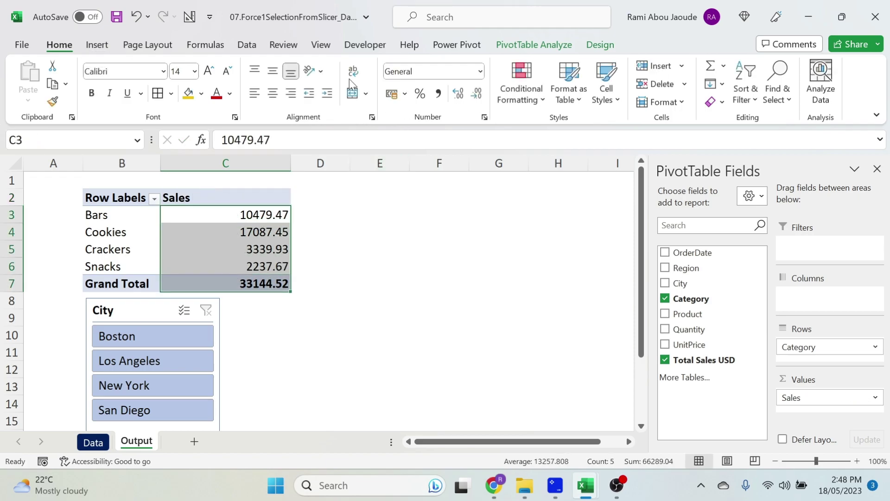
click(437, 98)
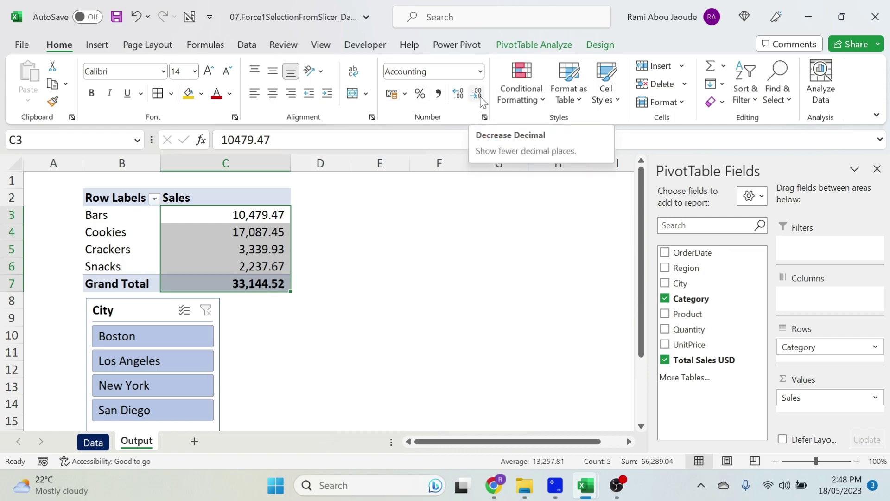
click(480, 98)
click(481, 98)
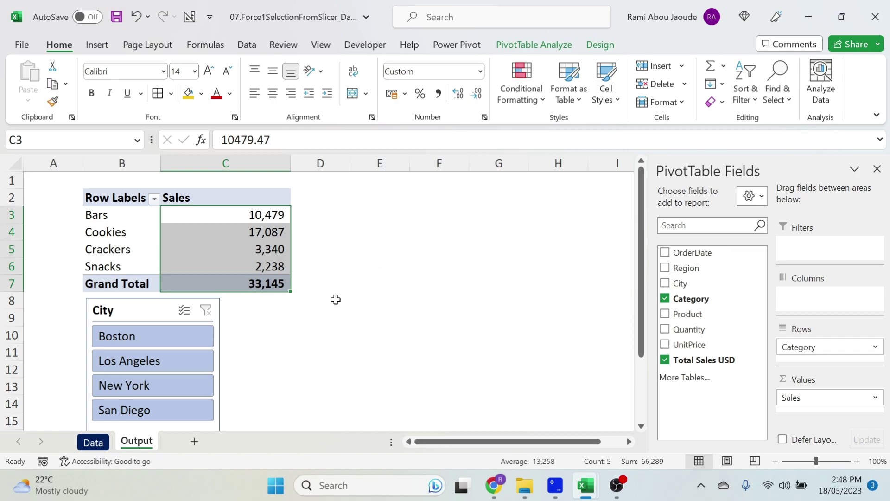
Step: Apply a light PivotTable style with a blue header to the pivot
click(600, 45)
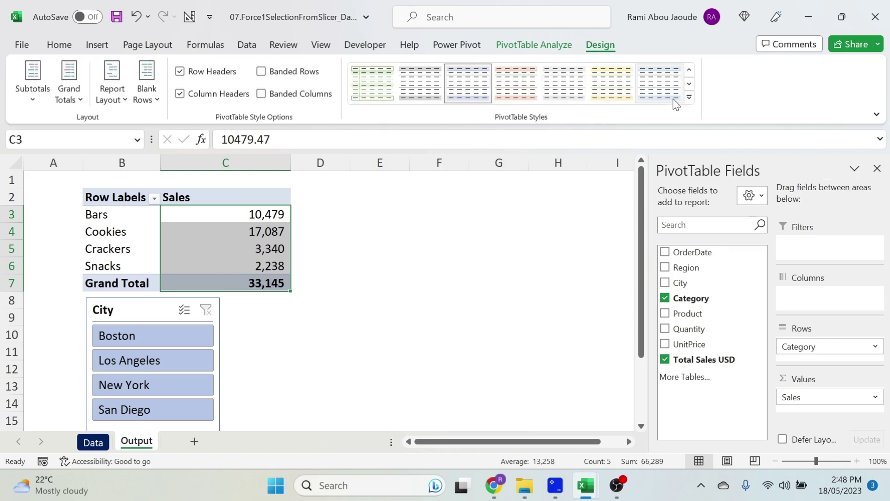
click(689, 97)
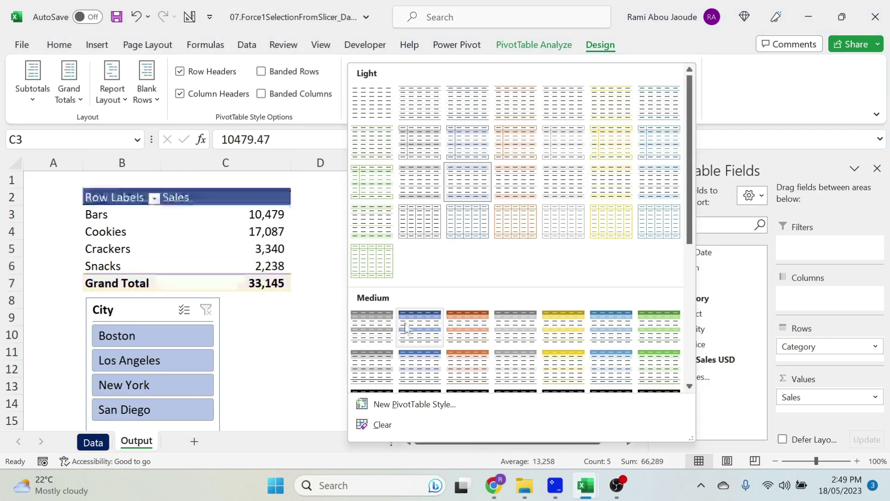
click(470, 142)
Step: Give the City slicer a dark blue slicer style and nudge it left under the table
click(135, 306)
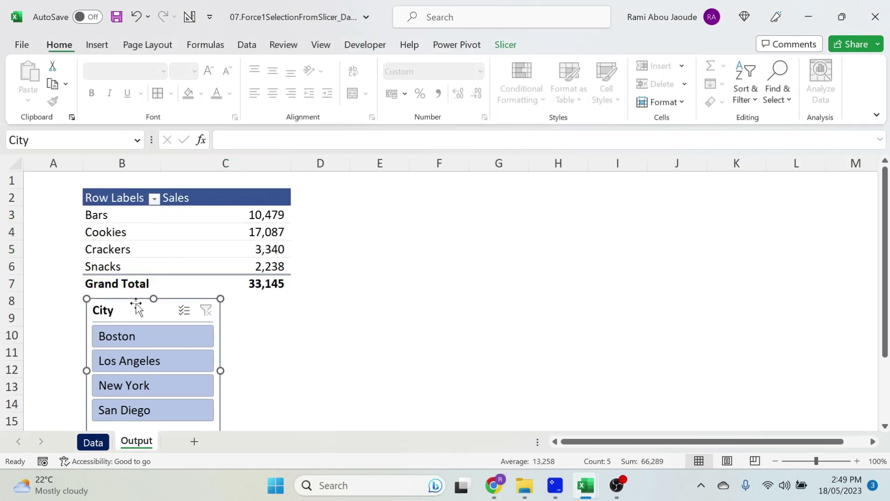
click(505, 45)
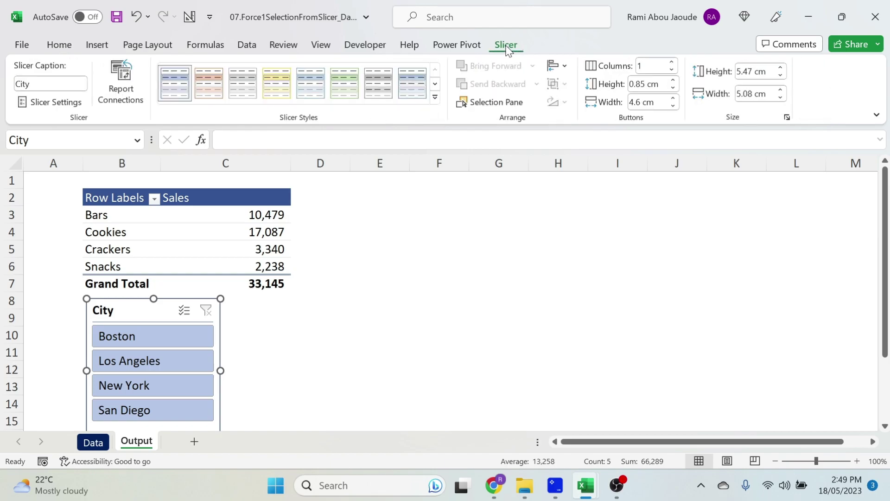
click(435, 97)
click(171, 179)
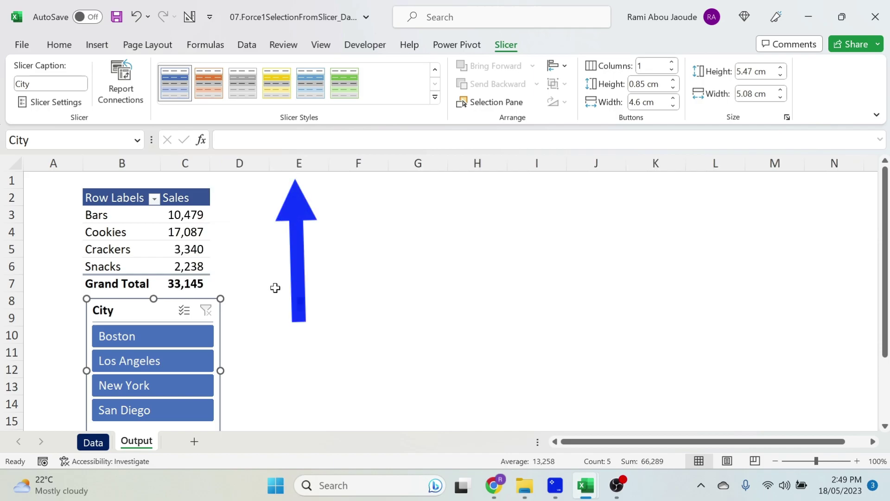
drag(130, 311, 118, 309)
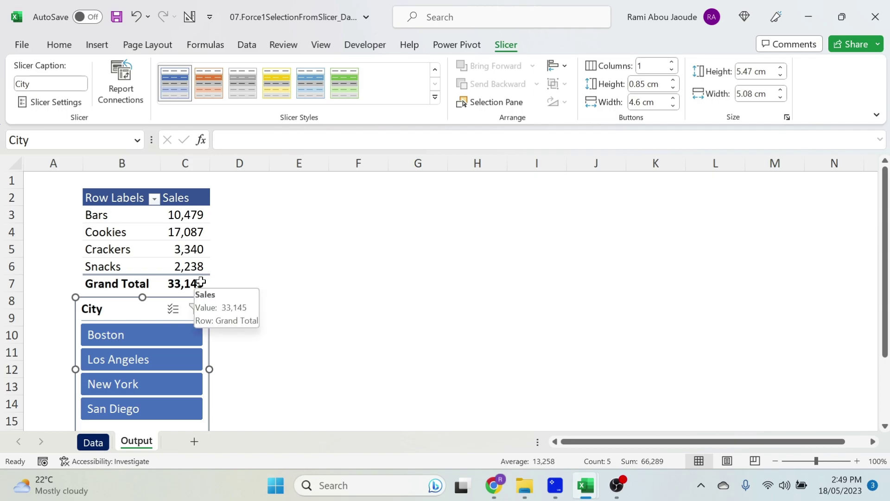
Step: Label G1 'Prep Table' with Category and Sales headers in G2 and H2
click(417, 179)
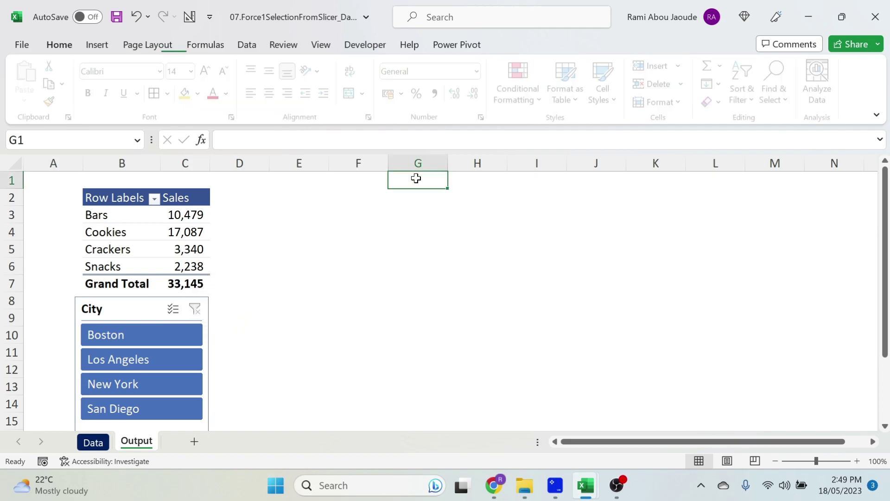
text(Prep Table)
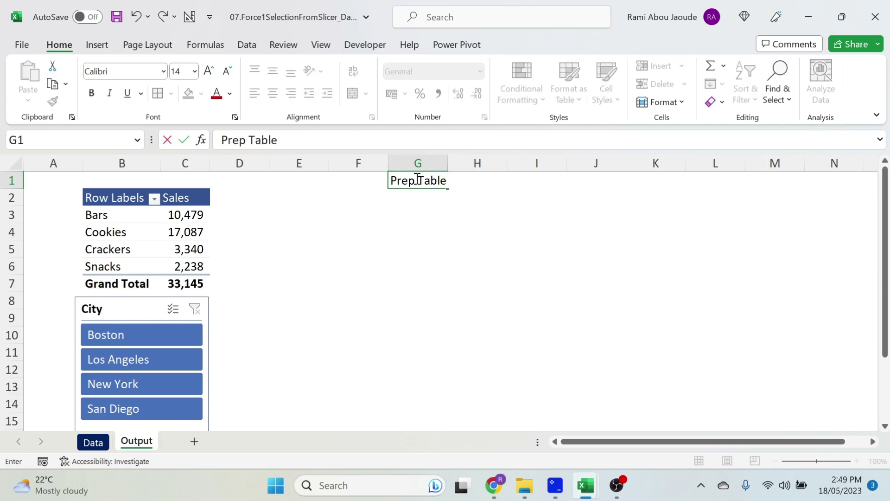
key(Return)
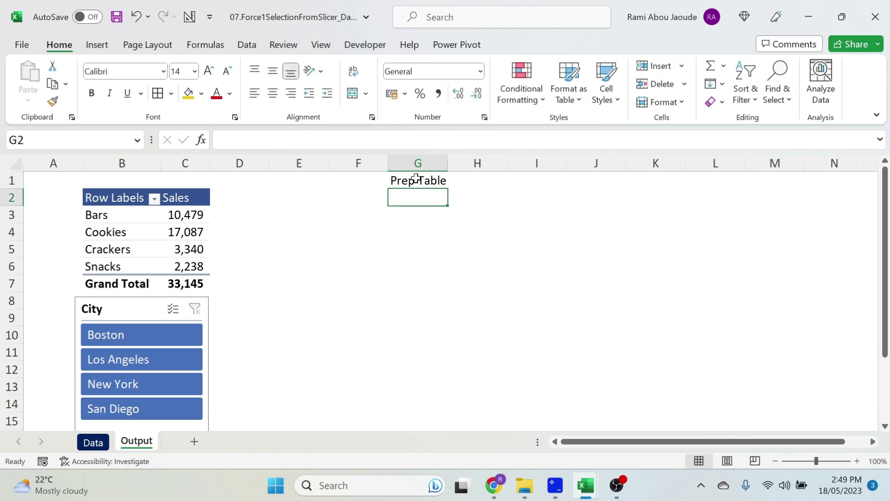
text(Category)
key(Tab)
text(SAles)
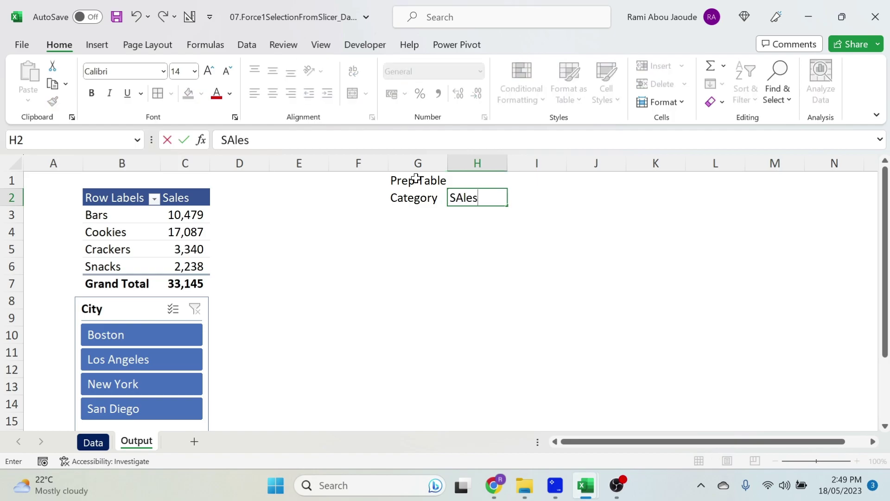
key(Return)
key(Left)
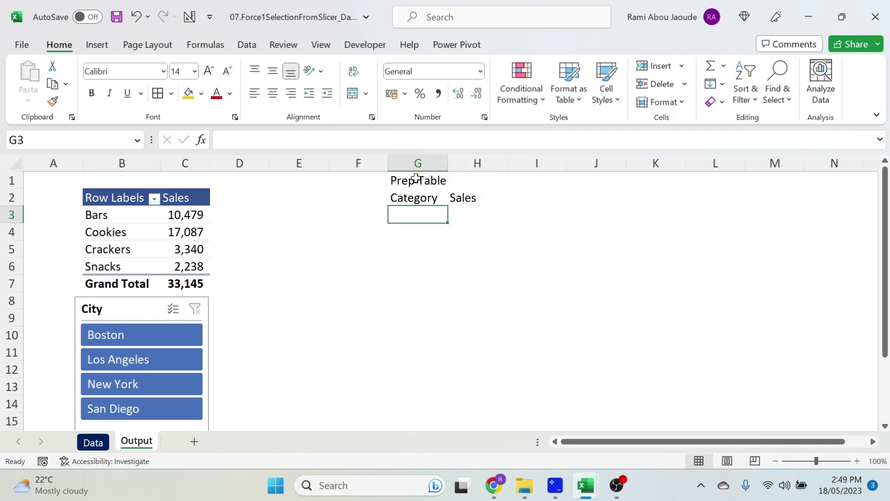
Step: Link G3:G6 to the pivot's category labels Bars, Cookies, Crackers and Snacks
text(=)
key(Left)
key(Left)
key(Left)
key(Left)
key(Left)
key(Left)
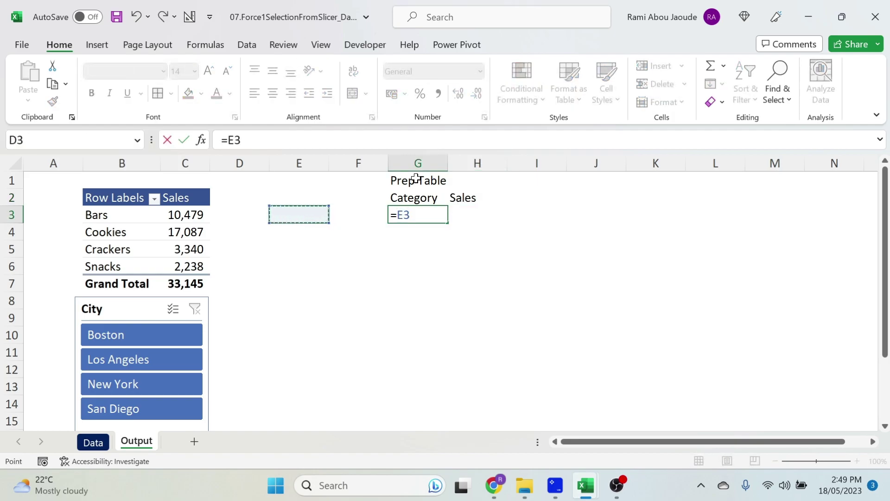
key(Right)
key(Return)
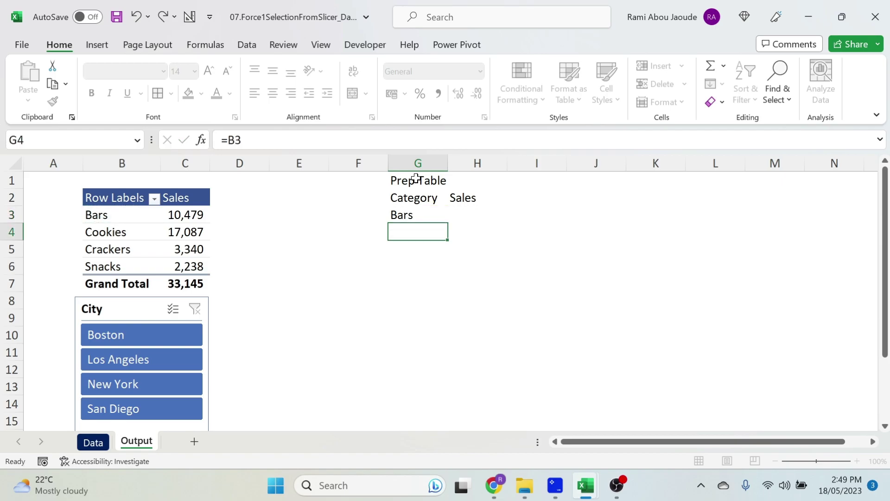
click(439, 217)
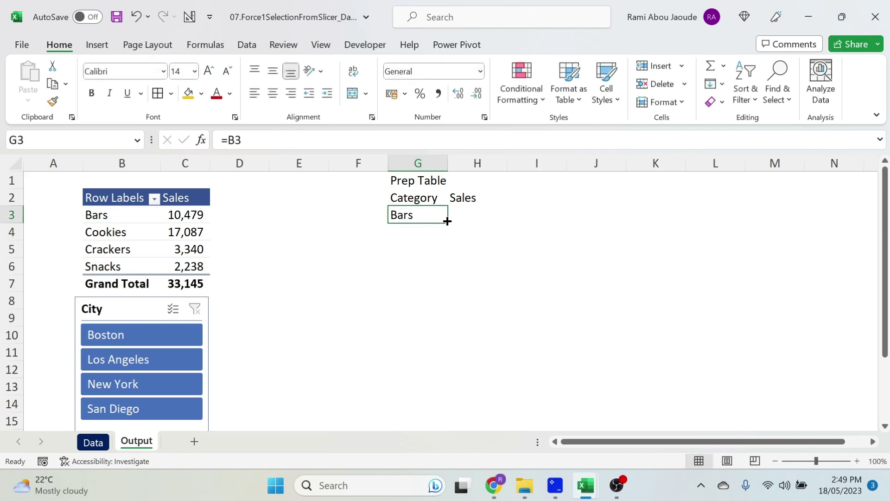
drag(447, 222, 440, 272)
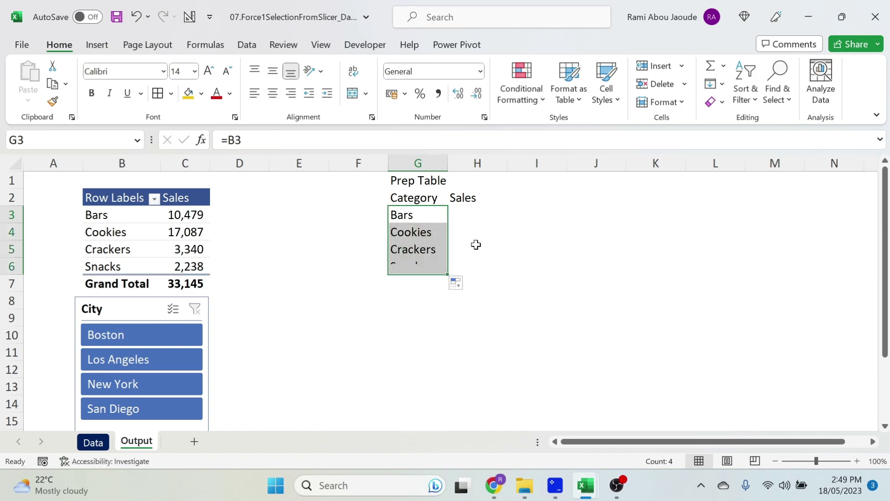
click(472, 217)
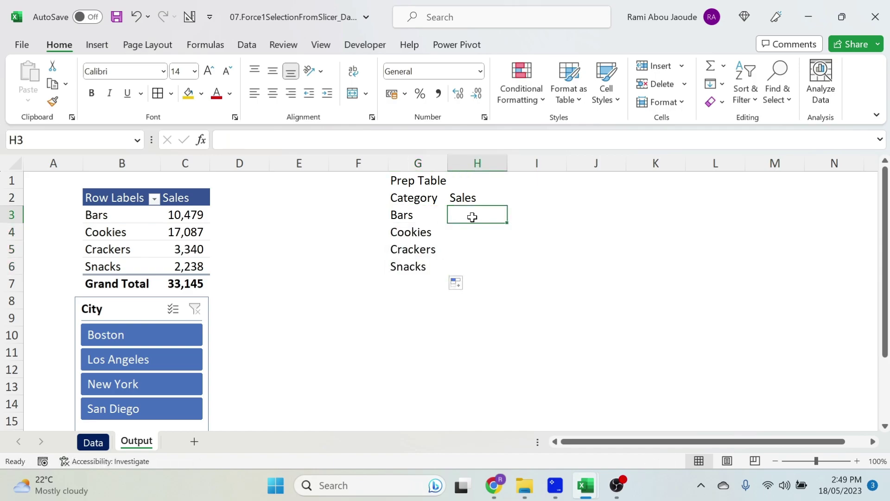
Step: Enter a GETPIVOTDATA formula for the Bars total in H3 and fill it down to H6
text(=)
key(Left)
key(Left)
key(Left)
key(Left)
key(Left)
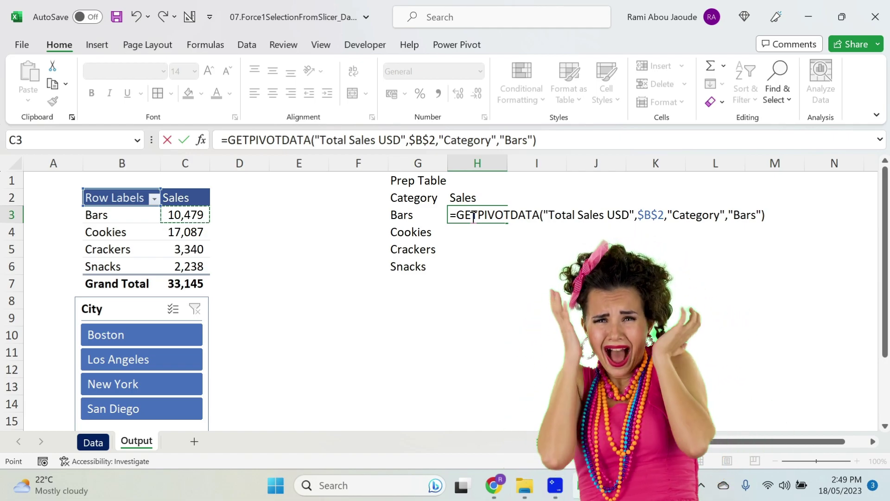
key(Return)
click(498, 217)
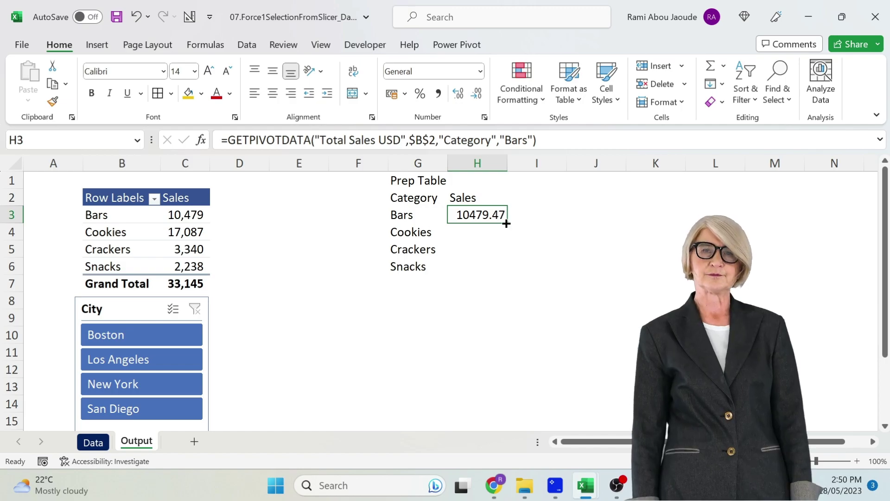
drag(506, 224, 506, 272)
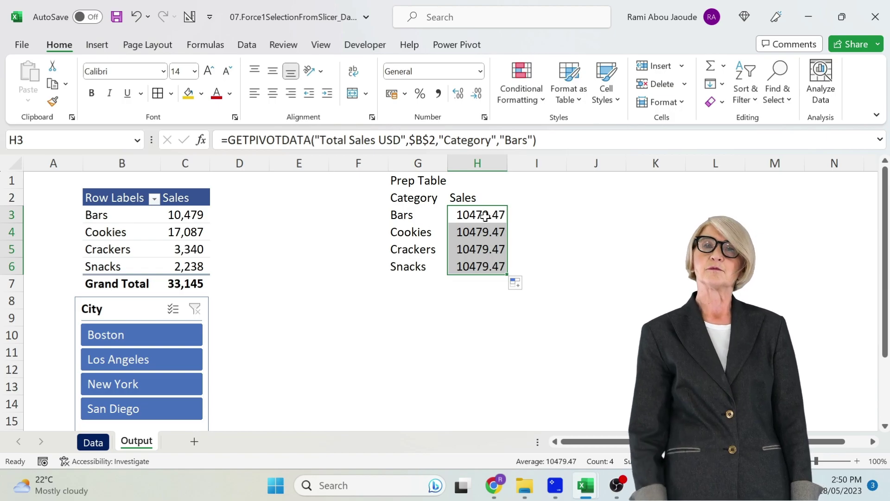
click(485, 216)
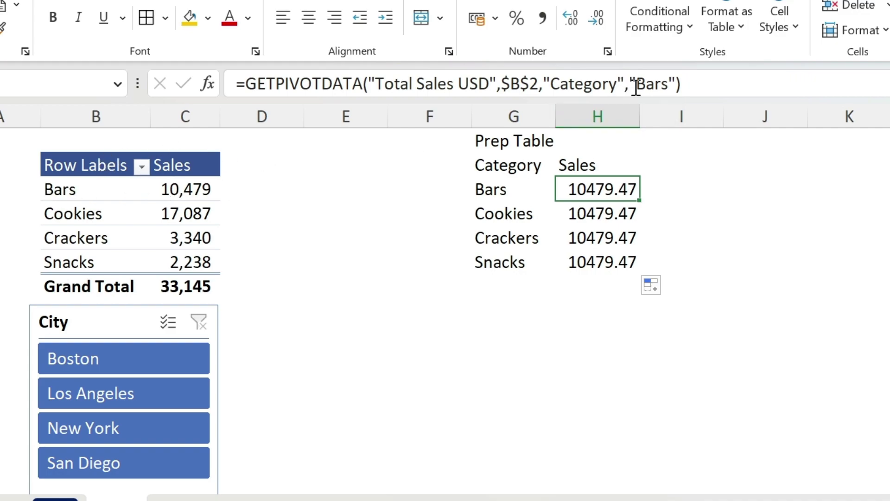
Step: Replace "Bars" with G3 in H3's GETPIVOTDATA formula and fill it down through H6
drag(629, 84, 671, 84)
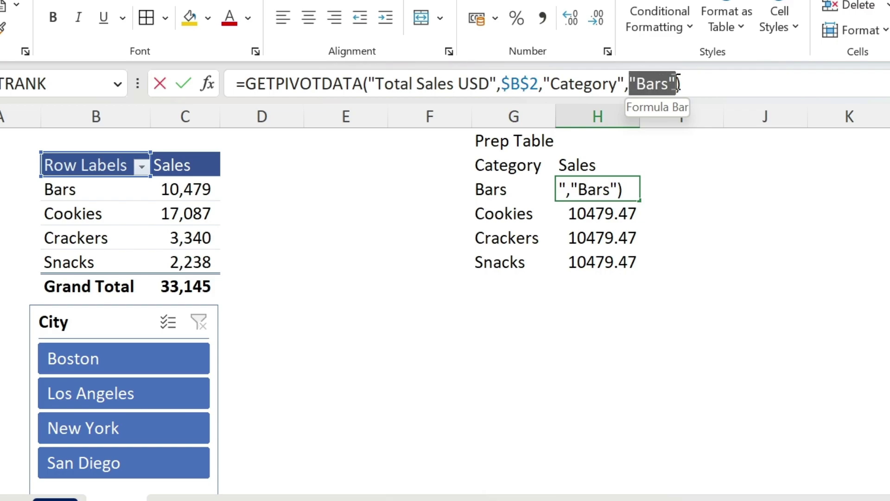
click(517, 186)
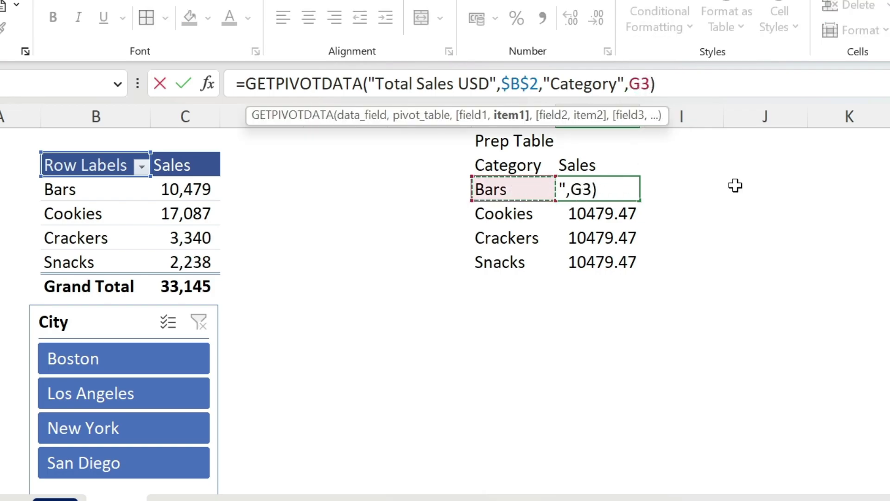
key(Return)
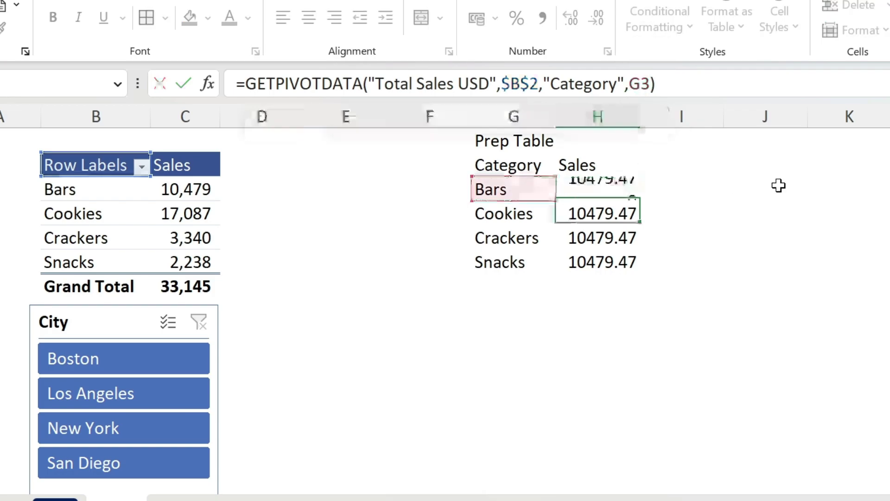
click(620, 186)
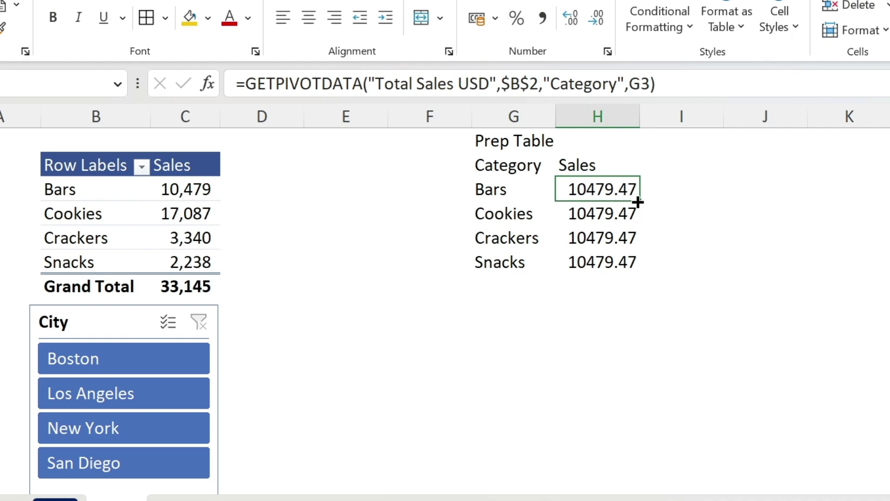
double_click(638, 202)
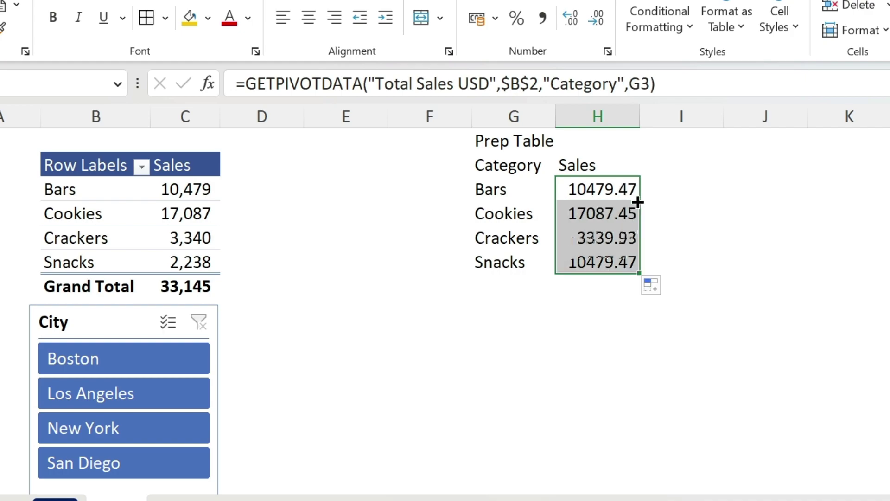
click(611, 211)
click(607, 230)
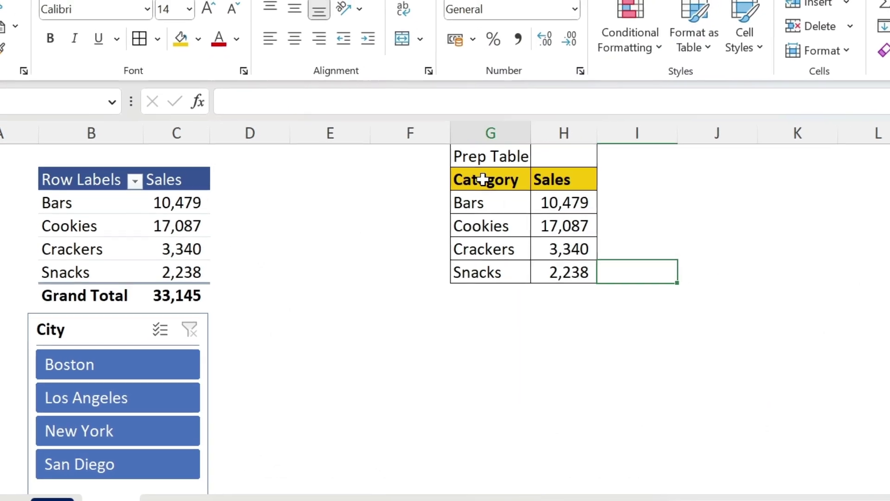
Step: Insert a clustered column chart from the Prep Table range G2:H6
drag(483, 179, 536, 278)
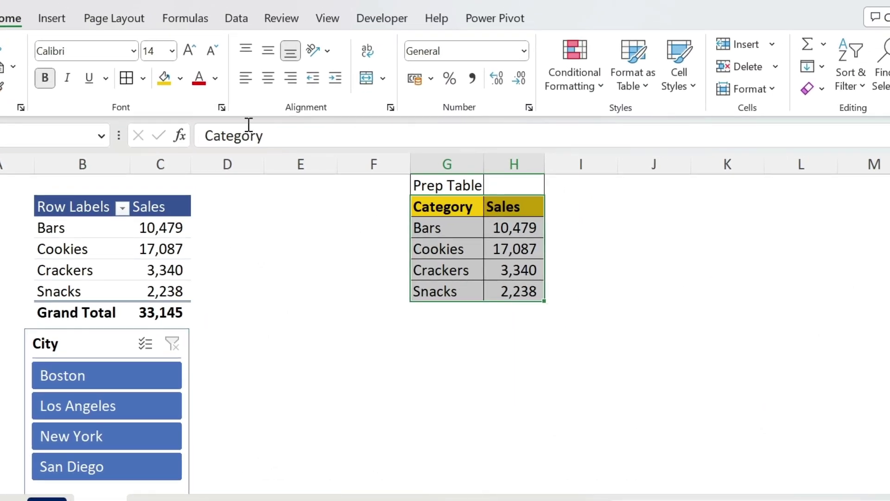
click(53, 23)
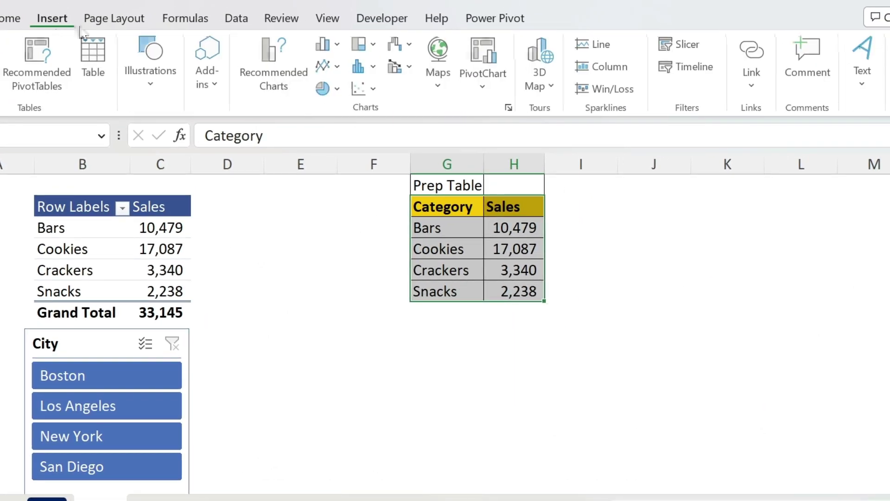
click(337, 45)
click(337, 103)
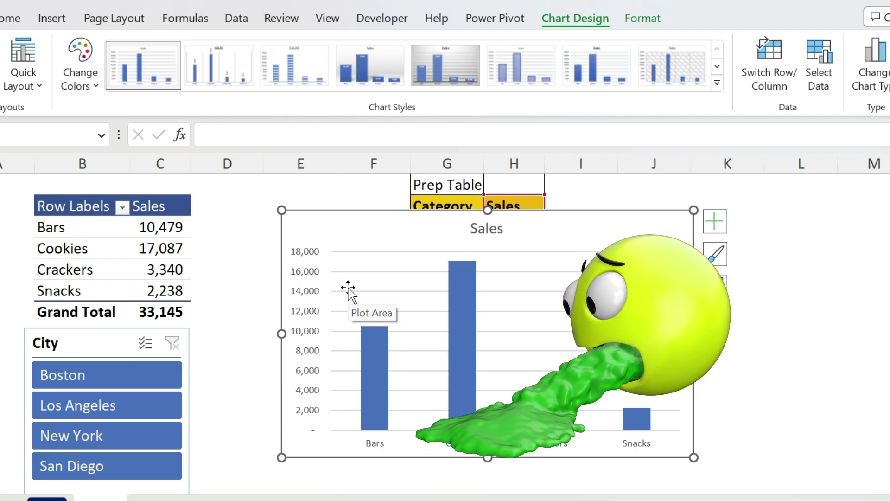
Step: Delete the chart's vertical value axis and horizontal gridlines
click(313, 281)
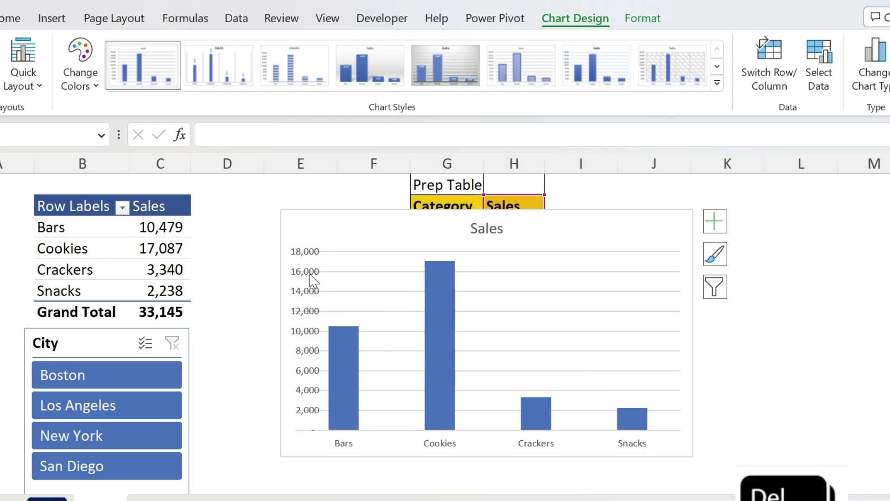
key(Delete)
click(345, 291)
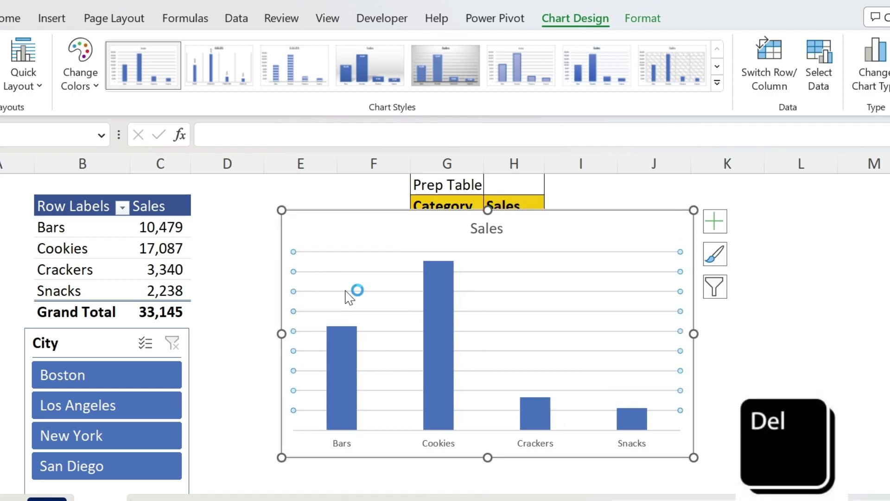
key(Delete)
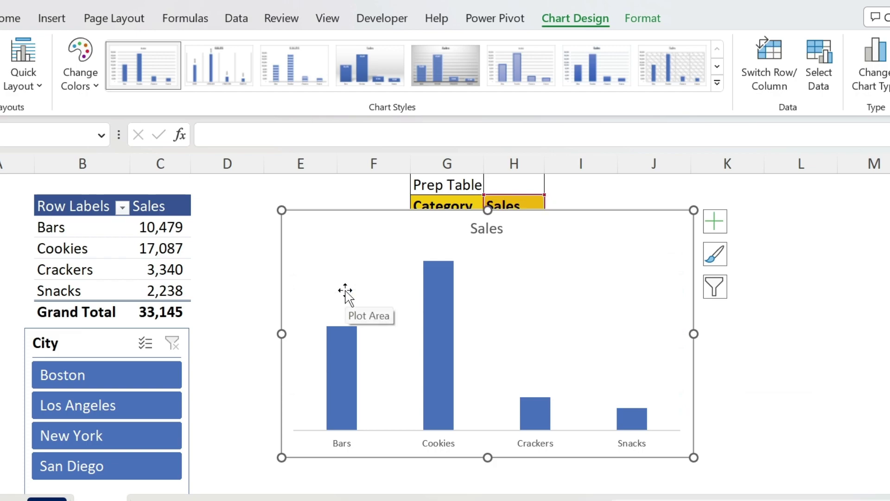
Step: Add data labels to the columns and make the Sales chart title bold
click(714, 227)
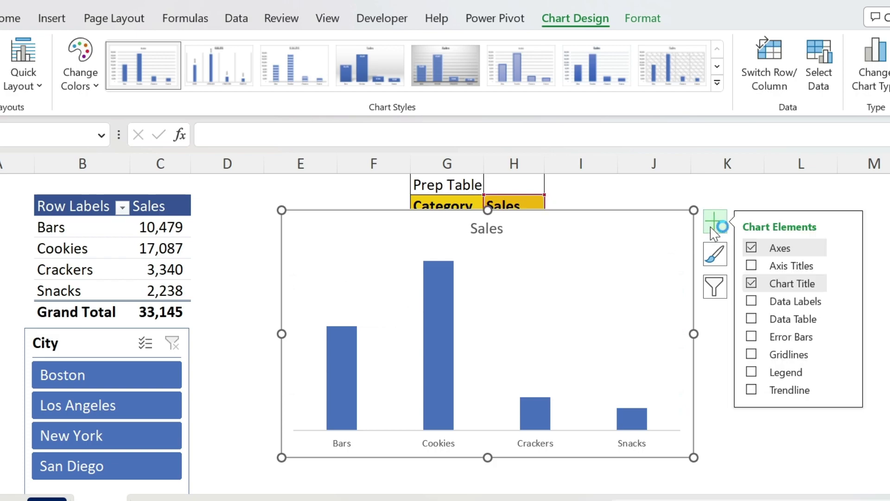
click(753, 303)
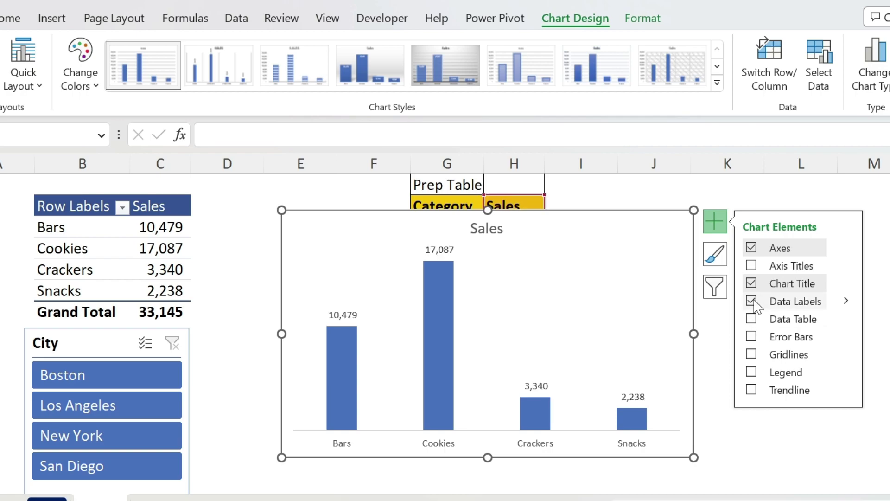
click(485, 232)
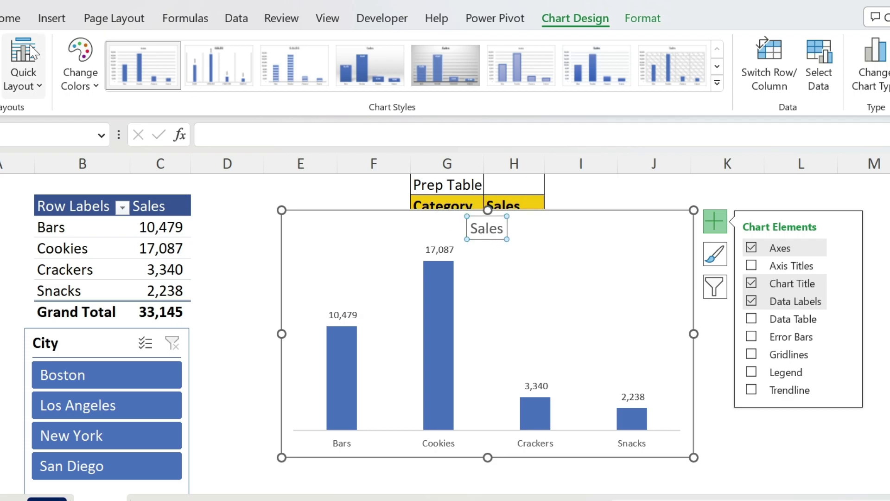
click(18, 19)
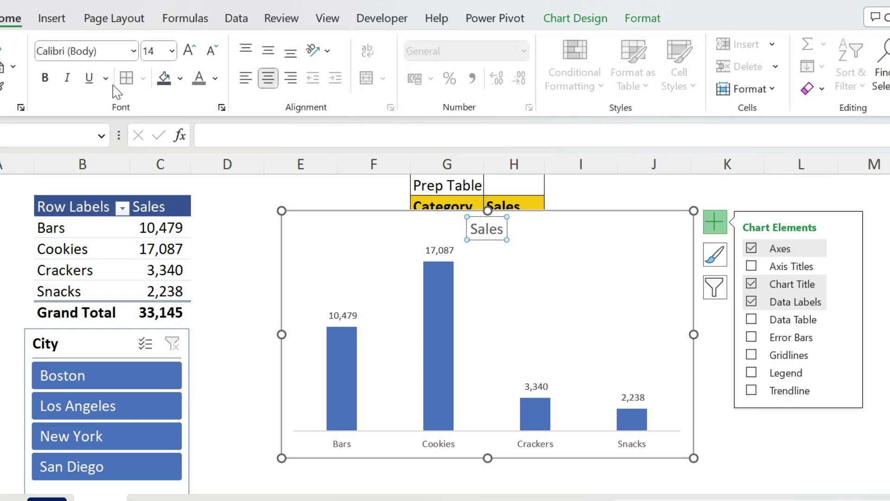
click(50, 78)
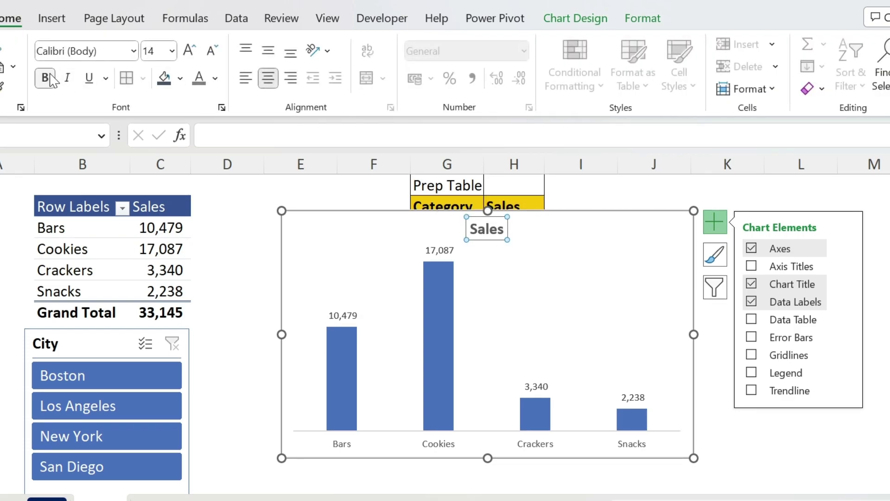
Step: Bold the data labels and category names, fill columns dark slate, and move the chart beside the Prep Table
click(433, 243)
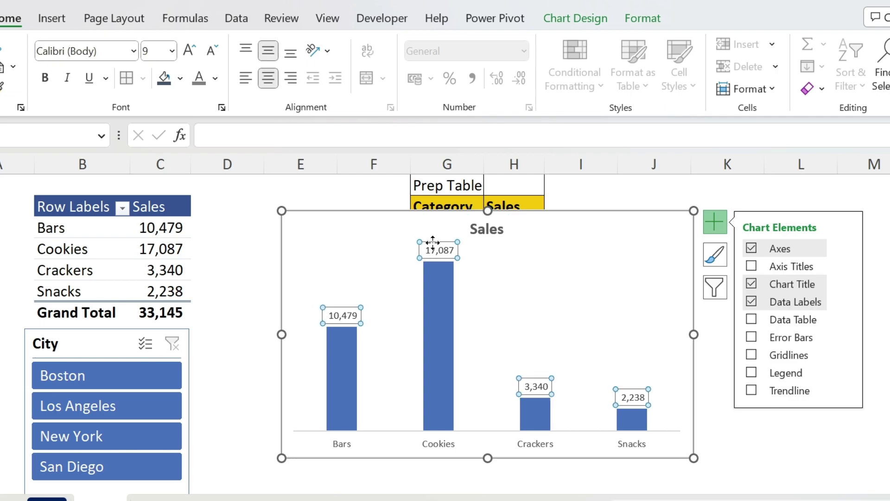
click(45, 78)
click(354, 454)
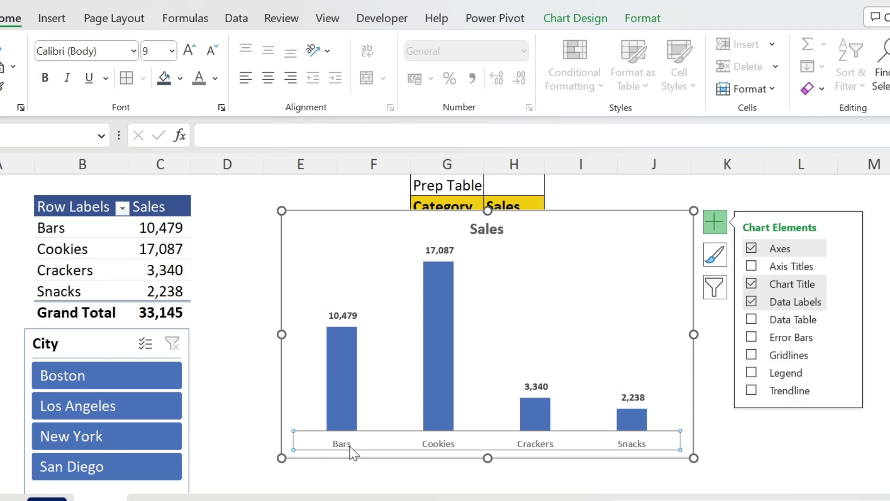
click(45, 77)
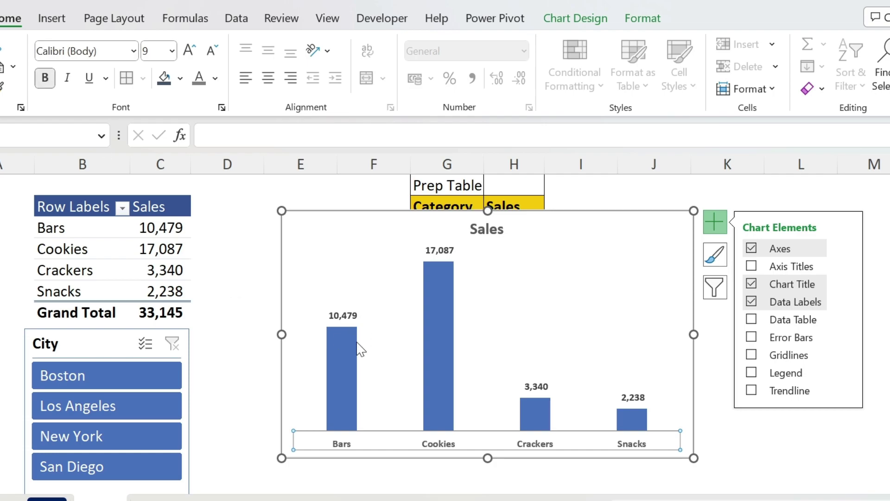
click(347, 352)
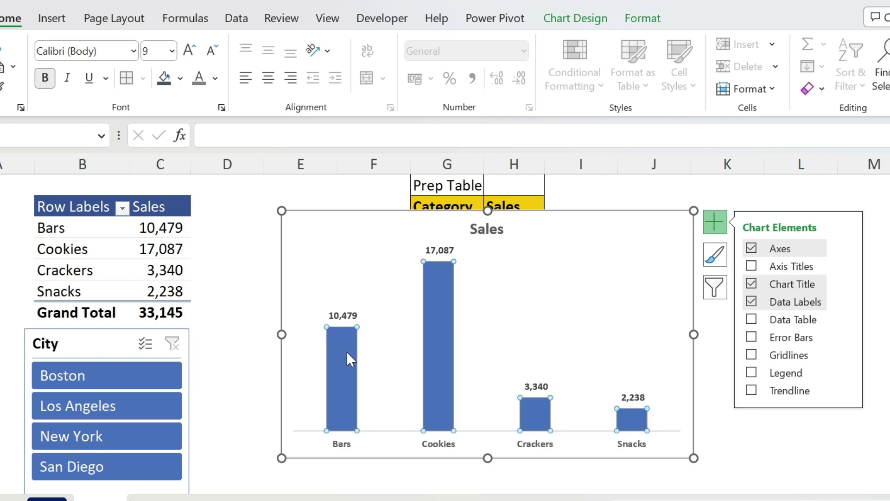
click(164, 78)
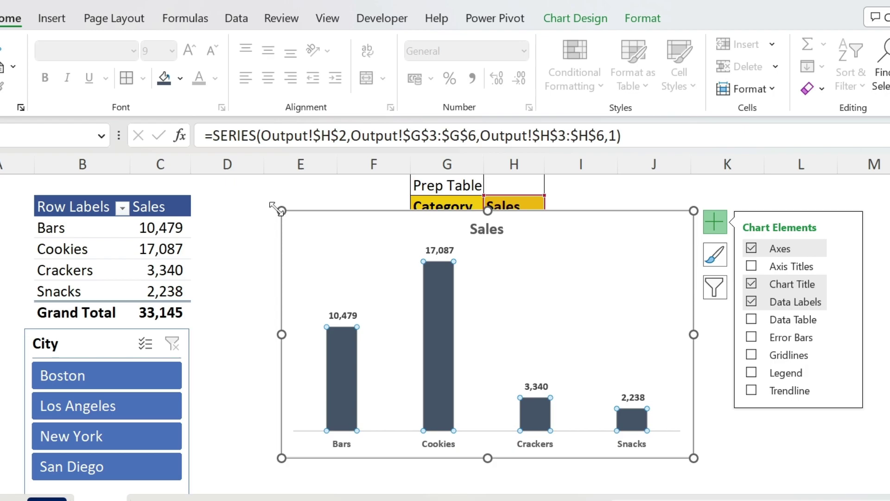
drag(277, 209, 358, 258)
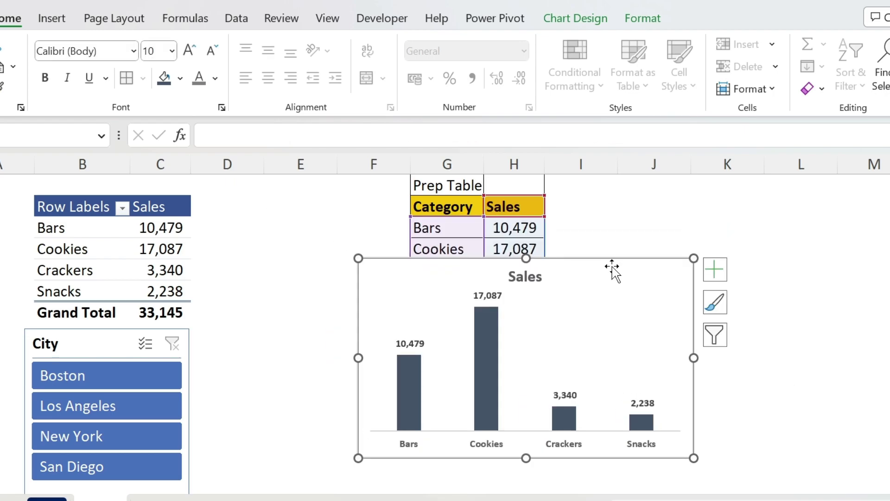
drag(606, 266, 808, 187)
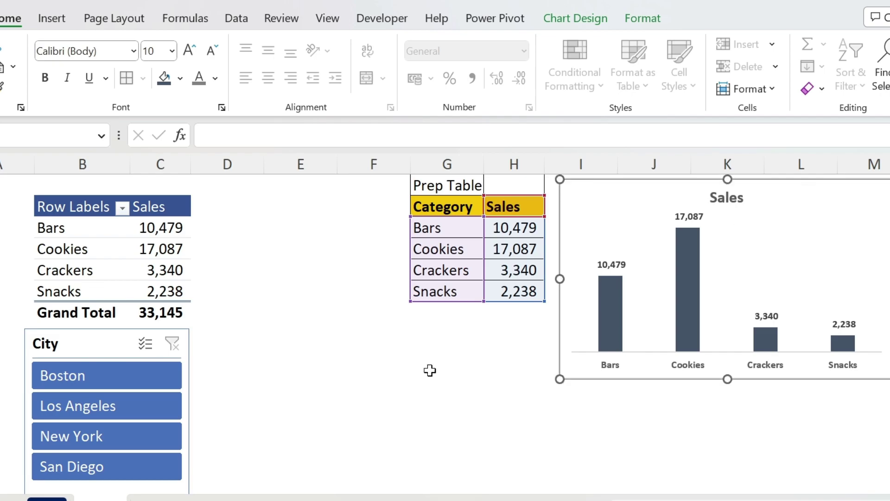
Step: Filter the slicer to Boston, then Los Angeles, then add Boston for a combined 20,772 total
click(116, 379)
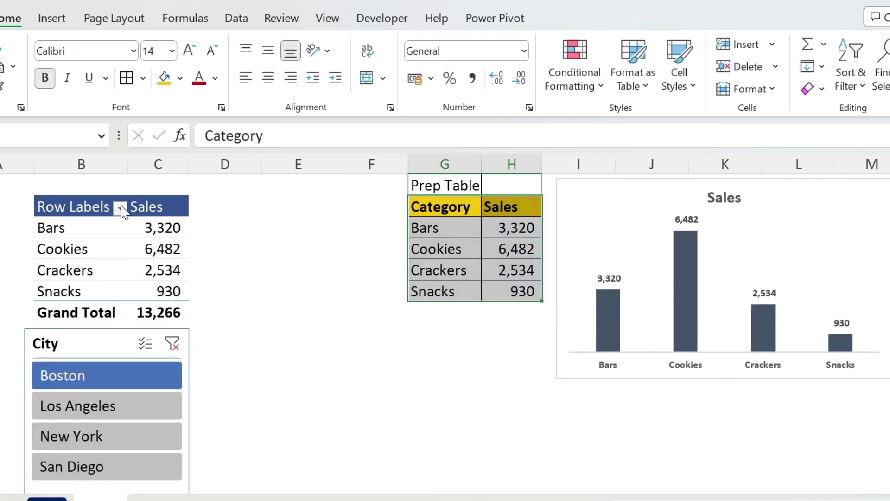
click(110, 413)
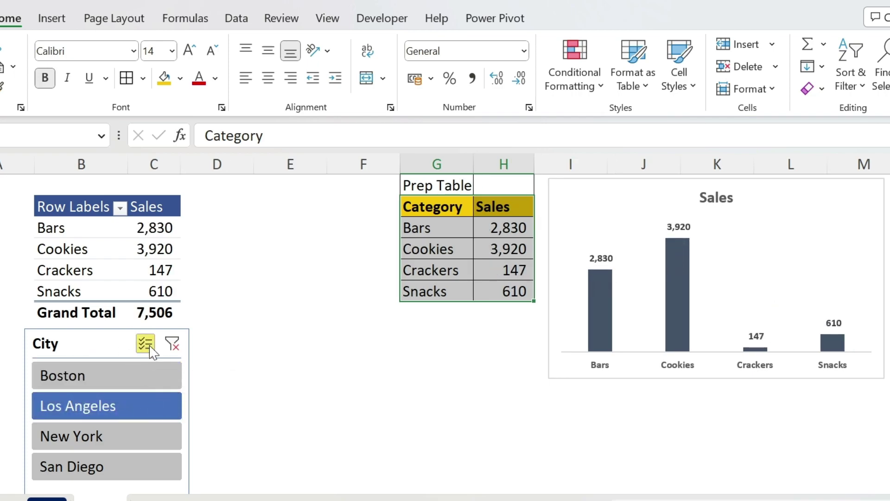
click(137, 378)
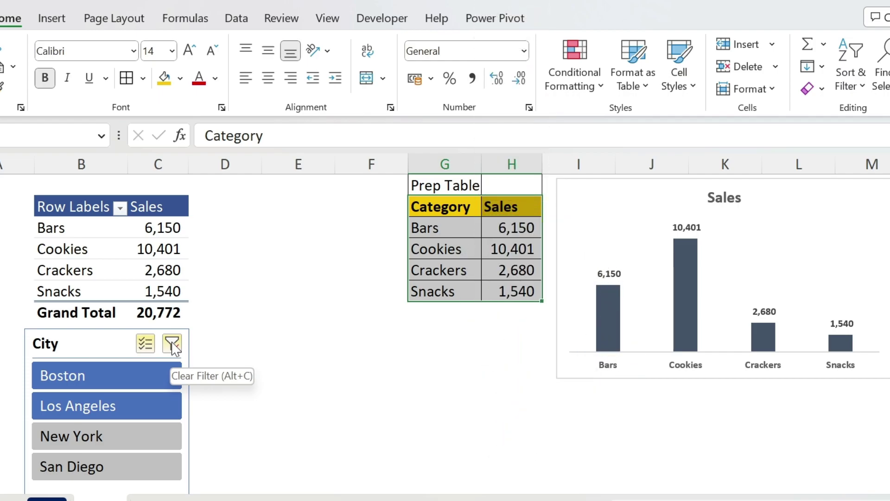
click(437, 356)
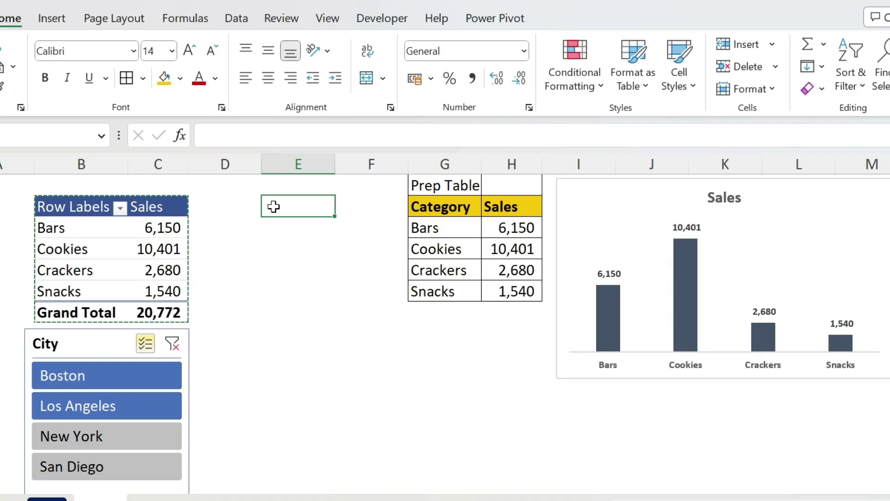
Step: Paste a copy of the pivot at E2 that lists only City in rows, with Boston and Los Angeles selected
key(ctrl+v)
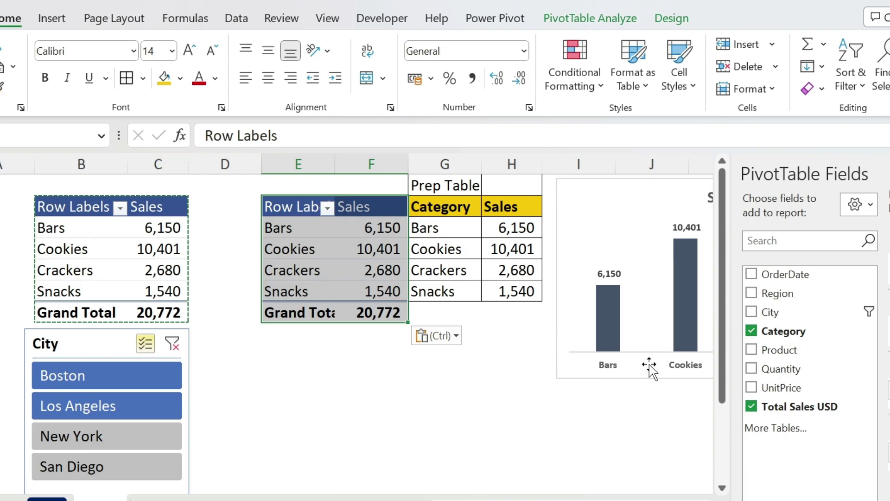
click(731, 407)
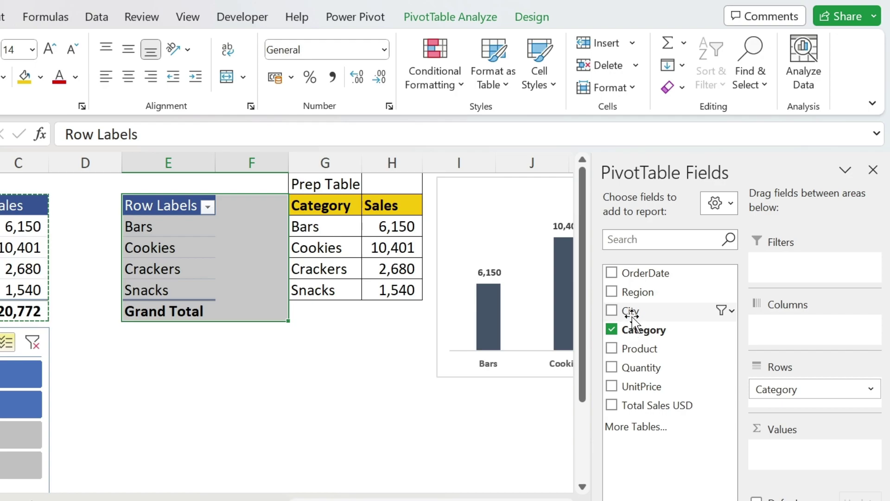
drag(628, 311, 785, 402)
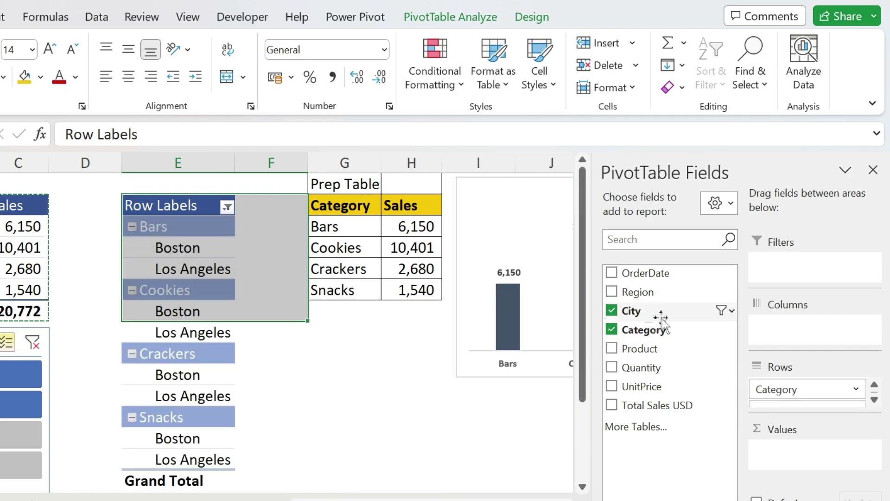
click(612, 332)
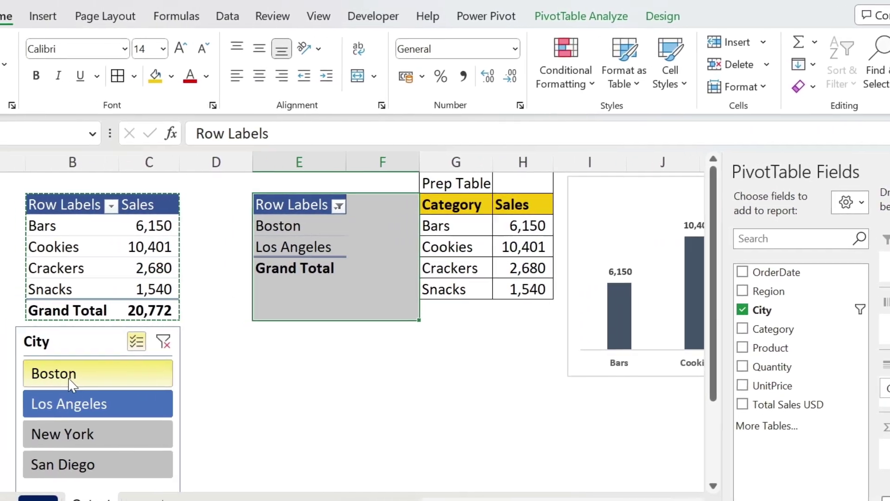
click(203, 415)
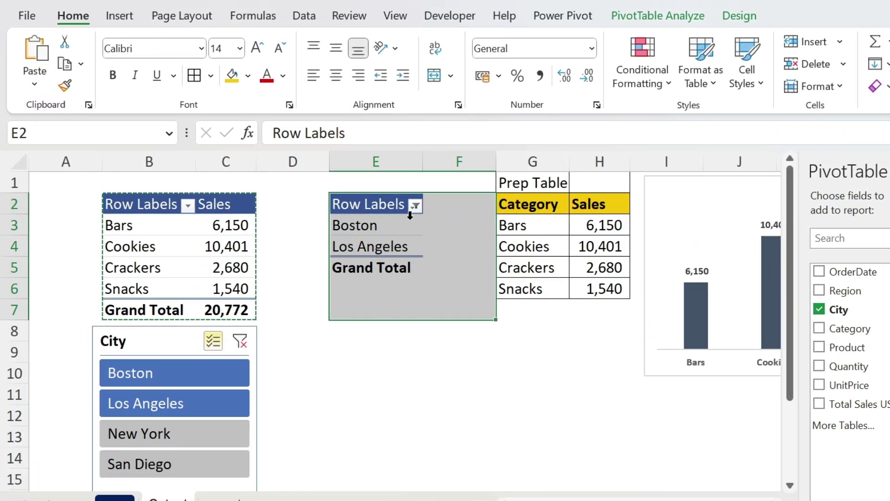
Step: Turn grand totals off for rows and columns in the city pivot
click(396, 272)
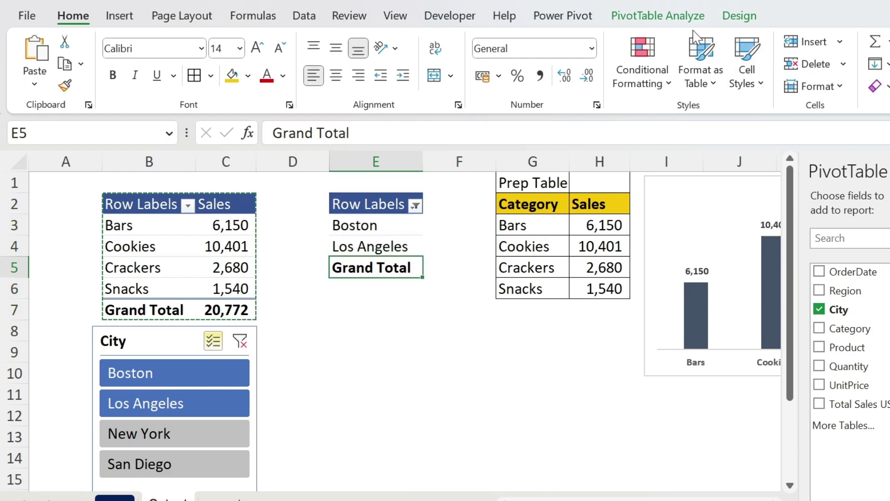
click(739, 16)
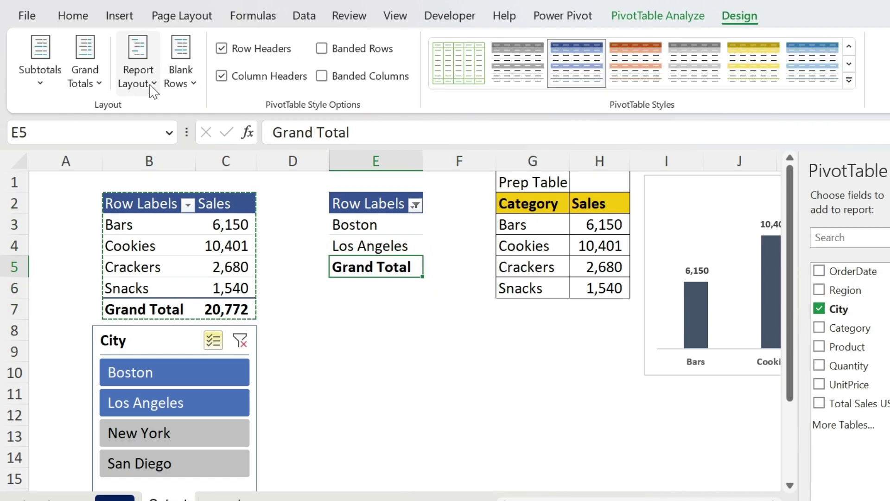
click(104, 65)
click(160, 117)
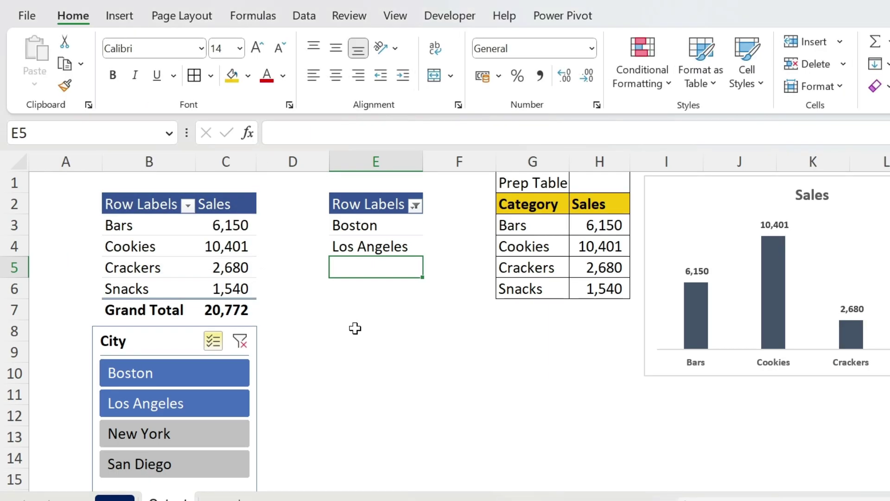
Step: Enter =ISBLANK(E4) in cell F8
click(472, 333)
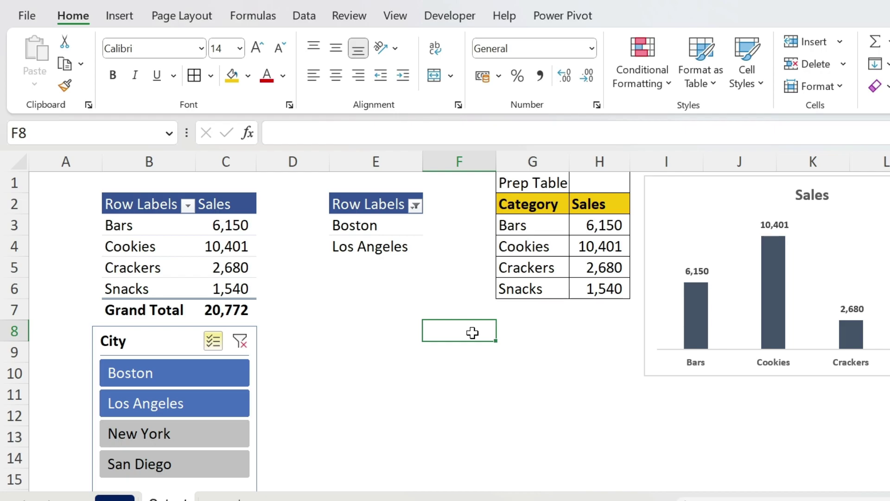
text(=is)
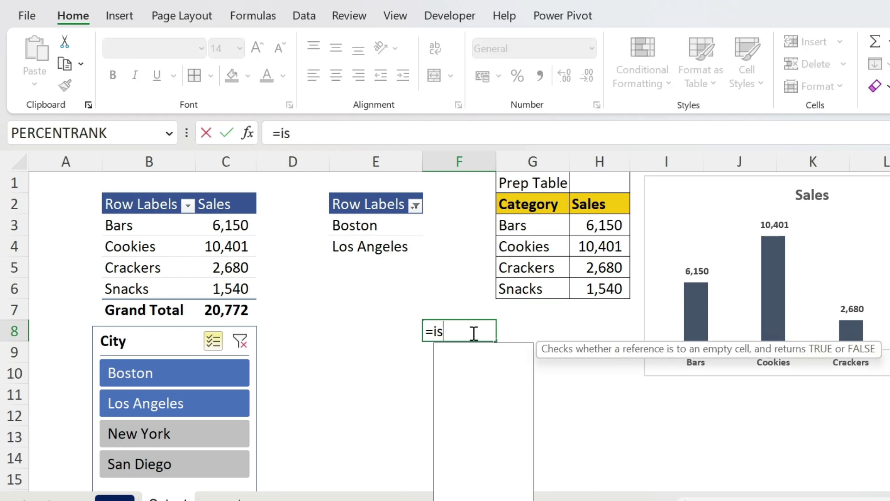
text(blank()
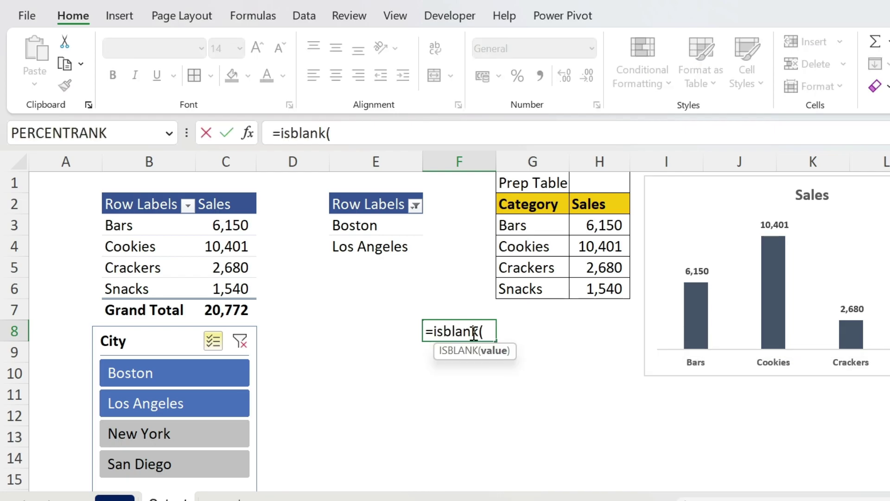
click(352, 245)
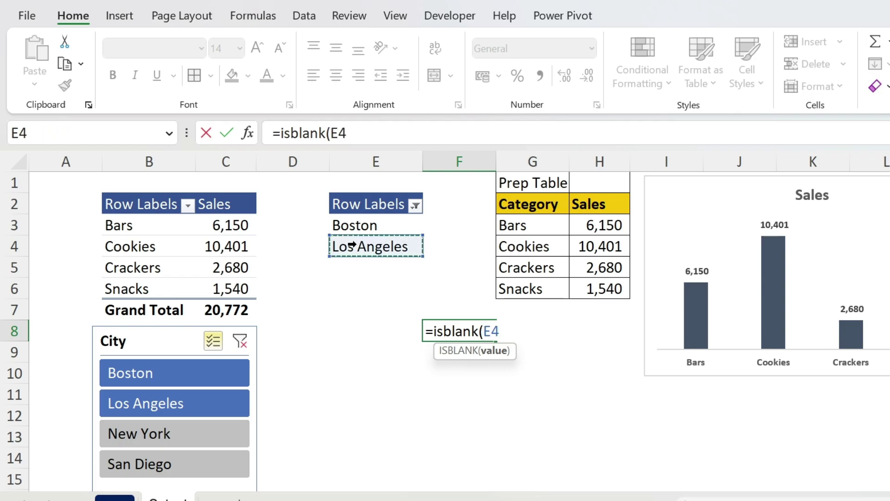
text())
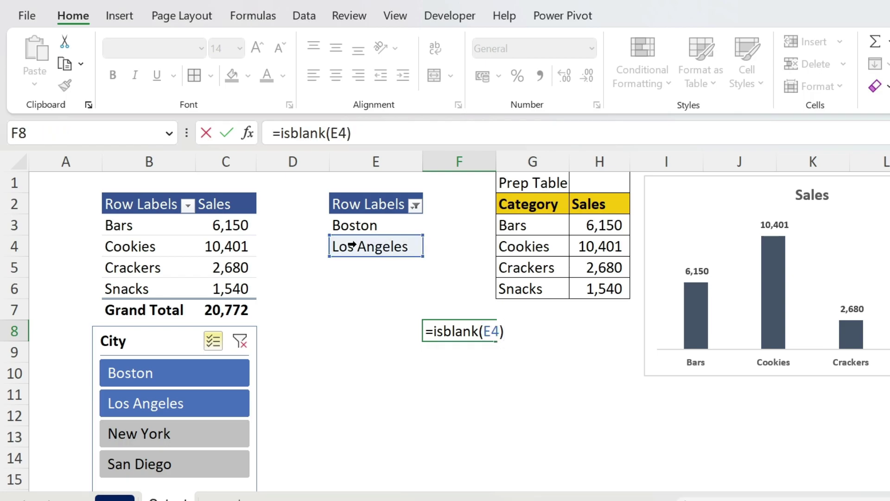
key(Return)
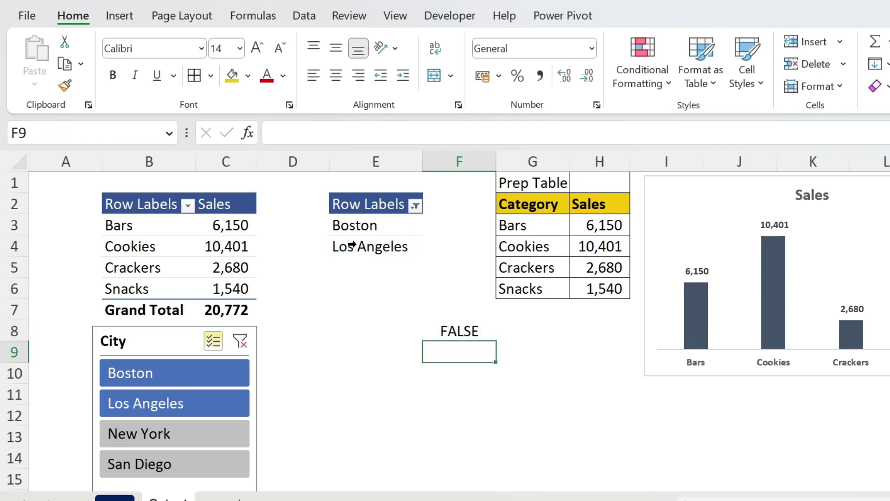
Step: Test the check with Boston only, then Boston, Los Angeles and New York multi-selected
click(191, 378)
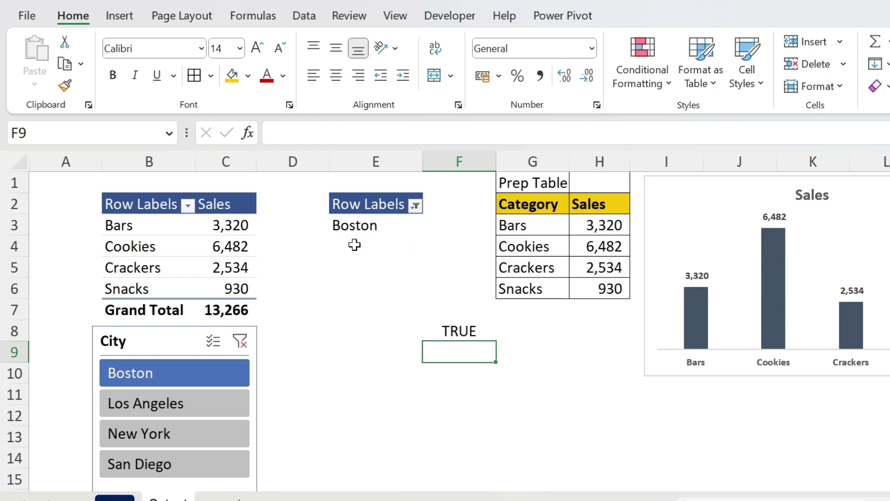
click(213, 341)
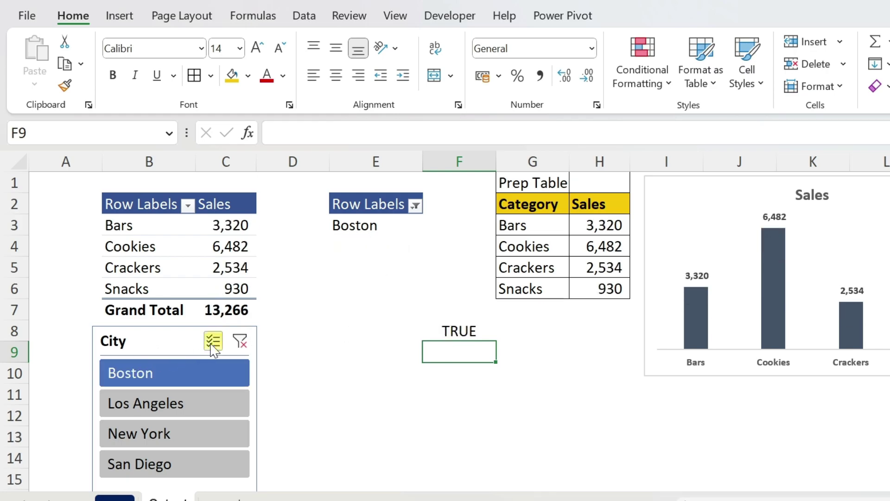
click(182, 407)
click(176, 433)
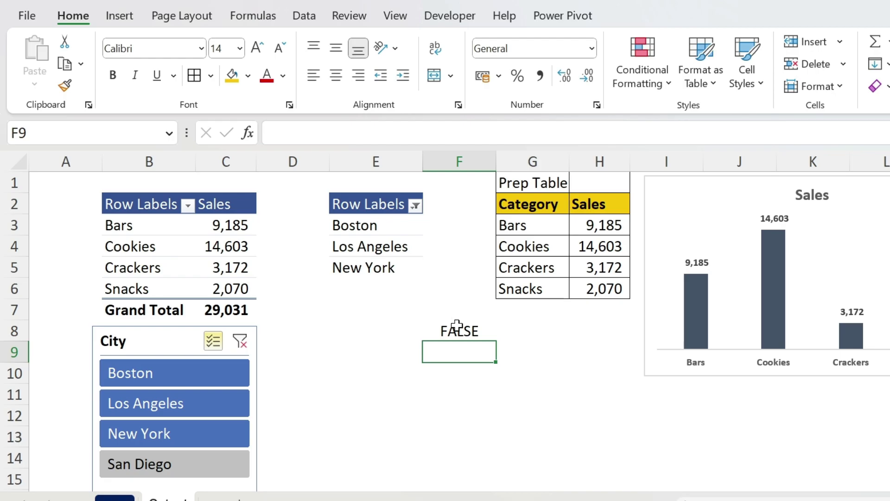
click(593, 227)
Step: Wrap H3's GETPIVOTDATA lookup in IF(ISBLANK(E4),…,NA()) so it shows #N/A
click(284, 133)
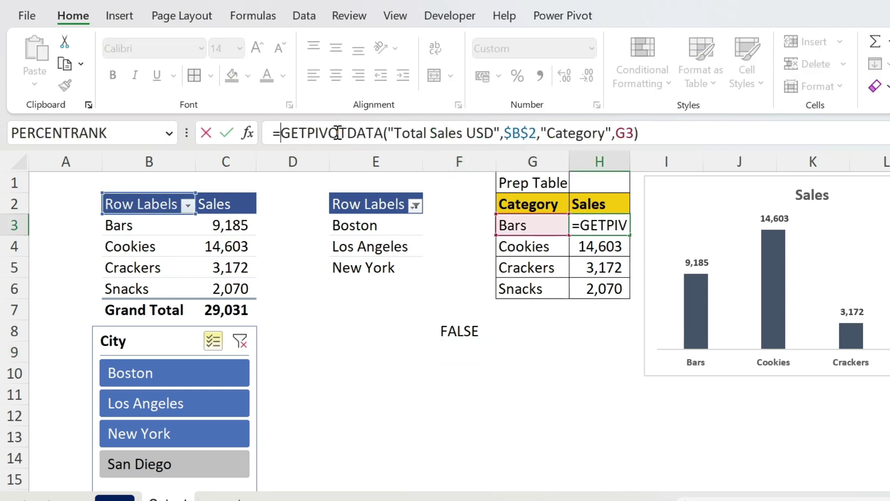
text(if(is)
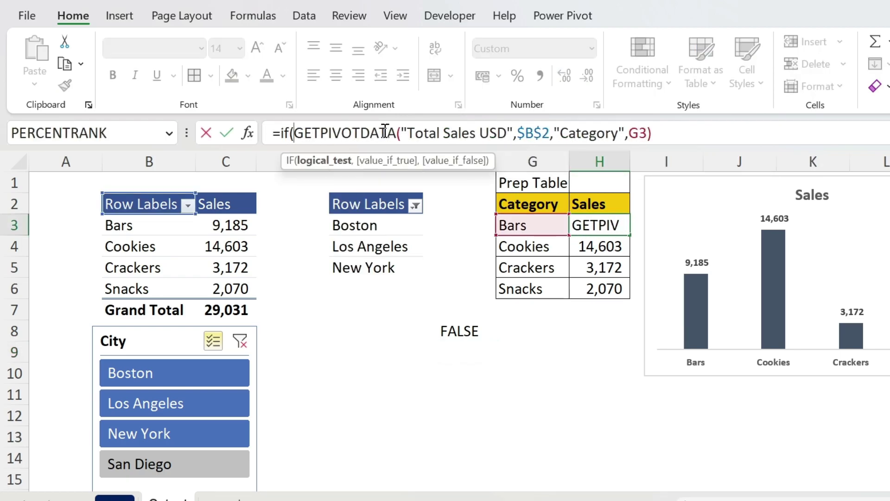
text(blank)
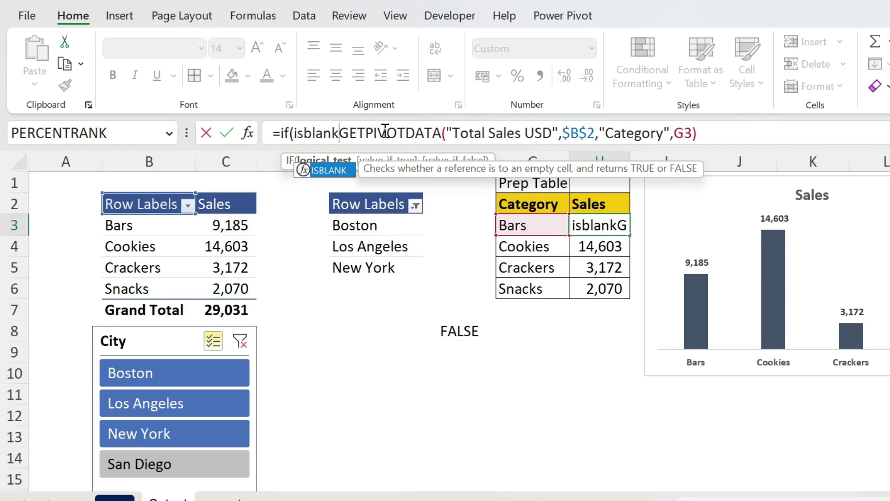
text((),)
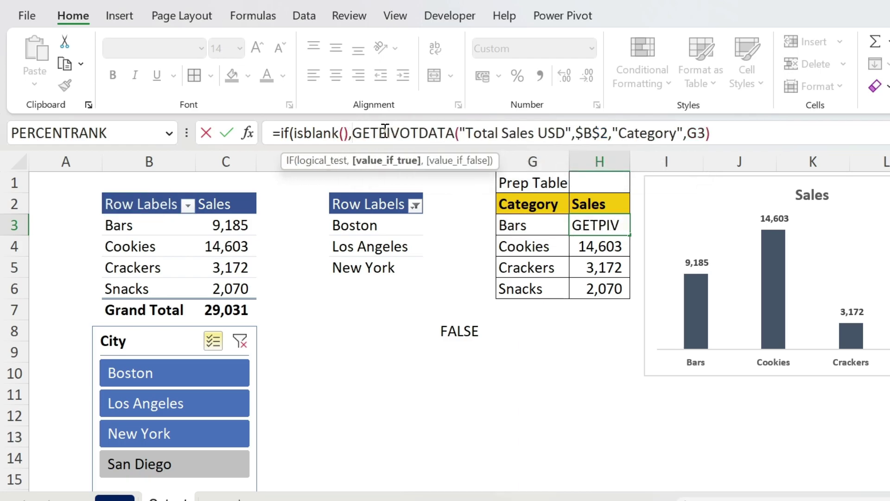
click(347, 133)
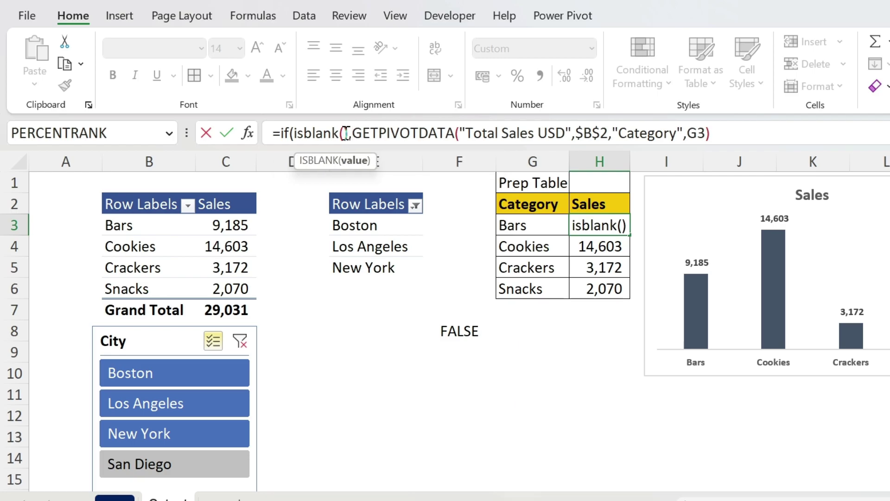
click(375, 247)
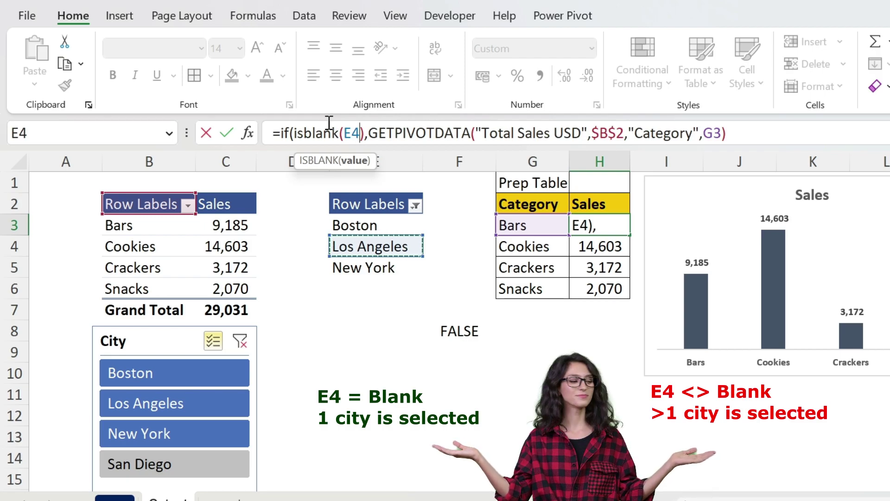
click(771, 137)
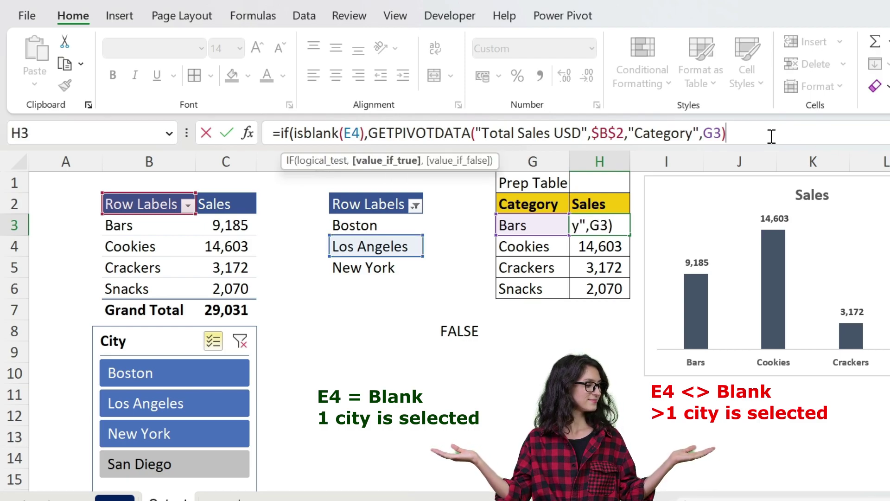
text(,)
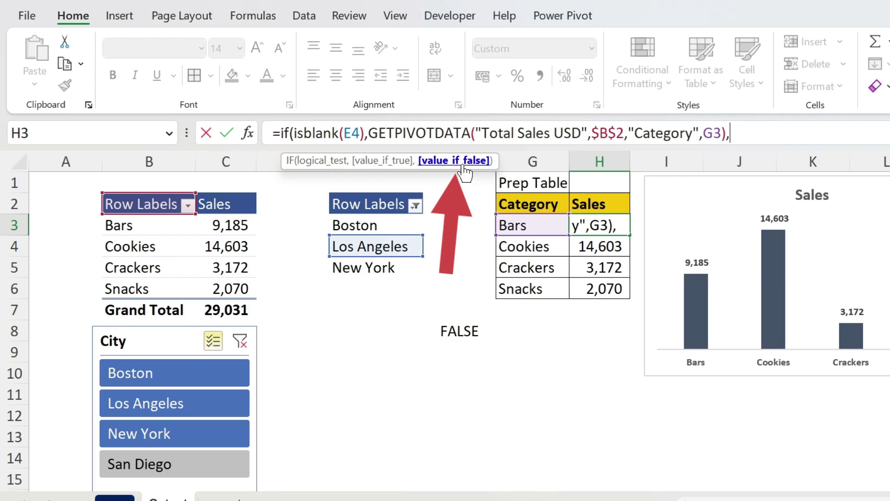
text(NA)
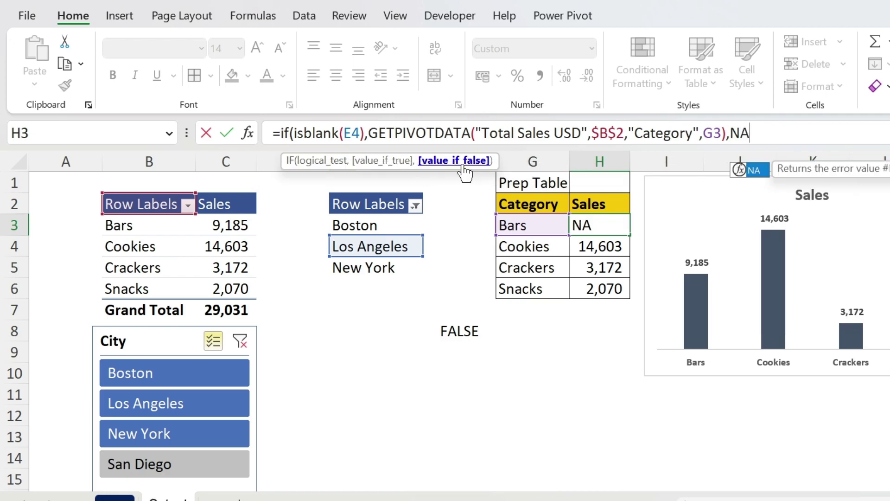
text(())
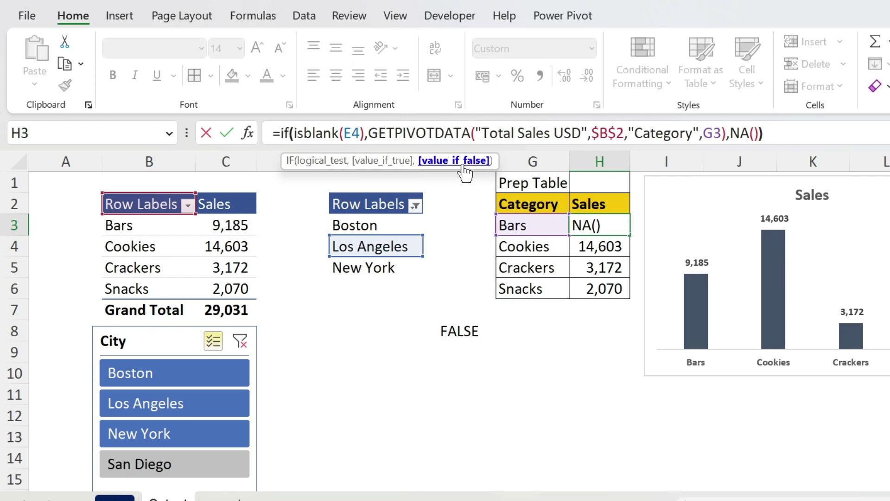
text())
key(Return)
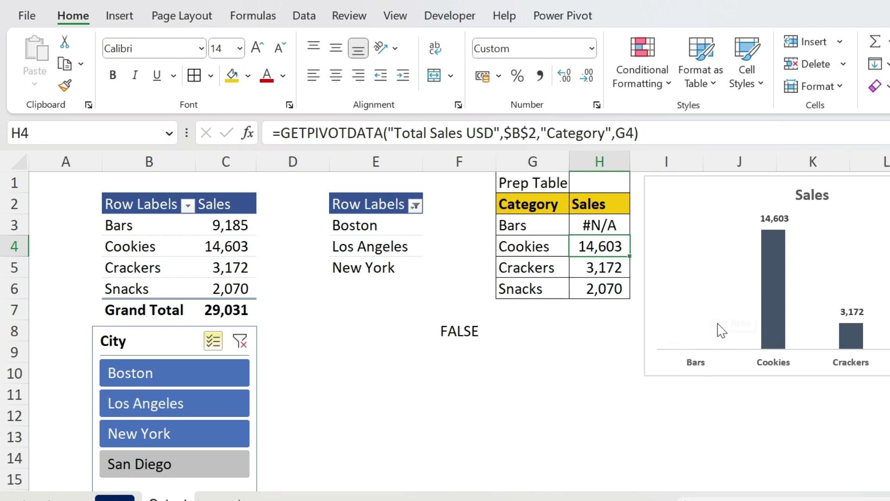
Step: Filter to Boston only and change H3's E4 reference to absolute $E$4
click(148, 369)
click(214, 341)
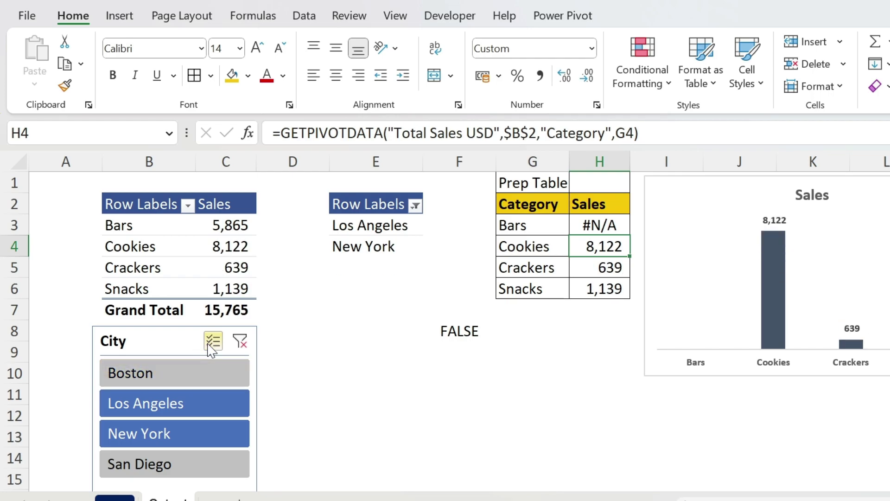
click(198, 372)
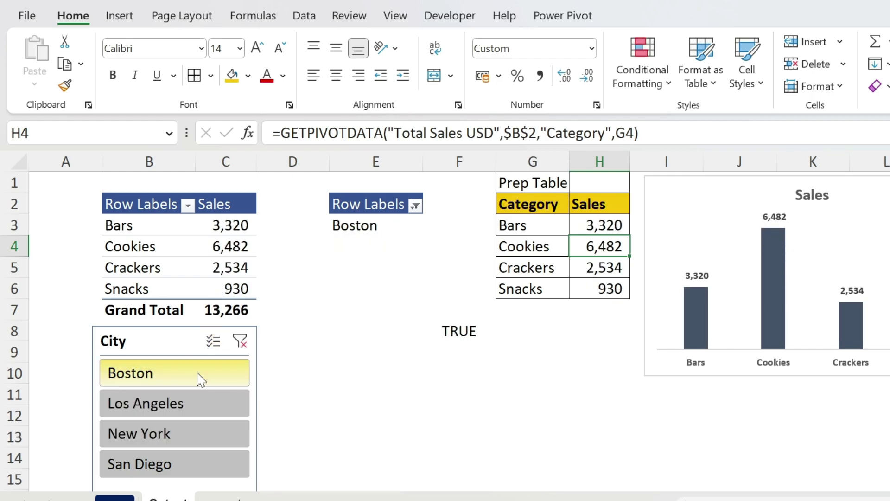
click(601, 225)
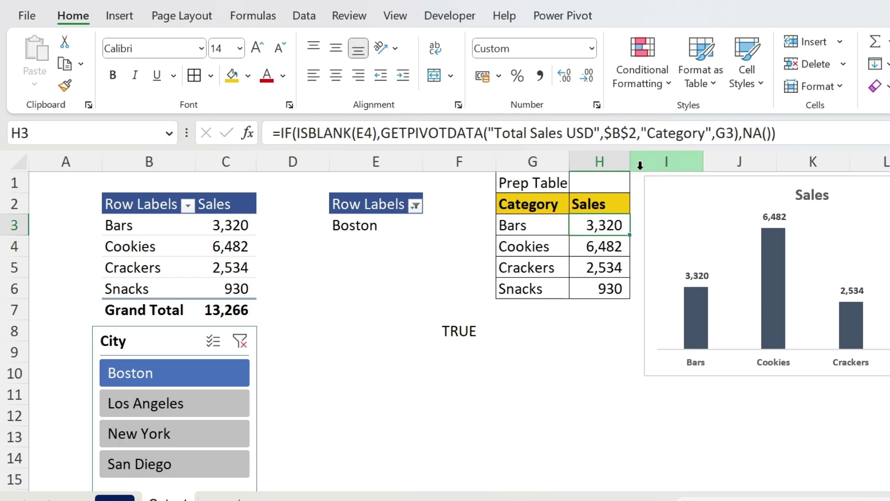
click(368, 131)
key(F4)
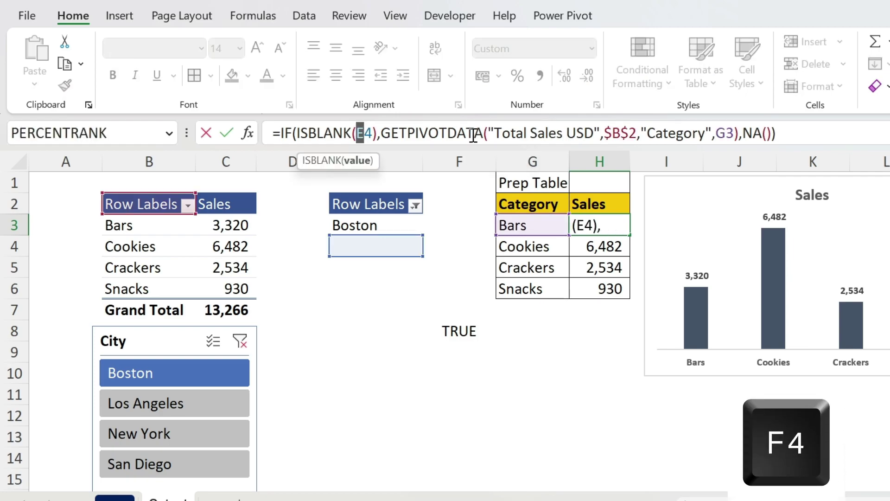
key(F4)
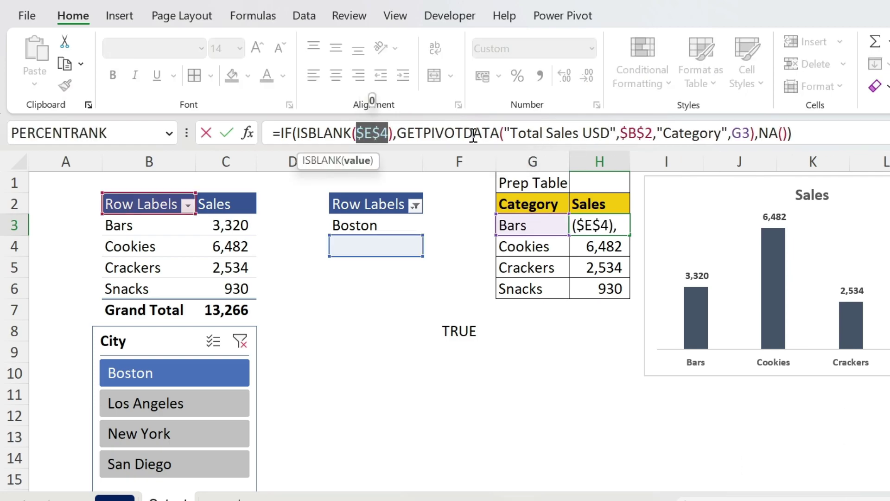
key(Return)
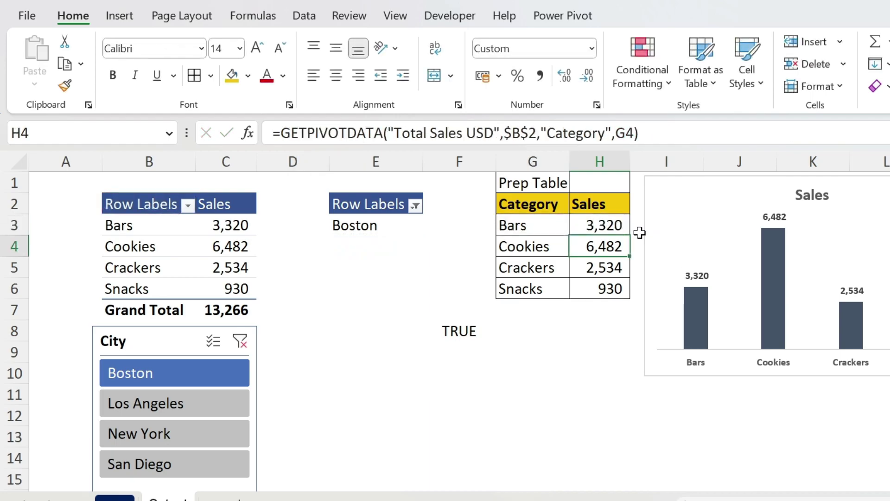
Step: Fill H3's formula down to H6 and multi-select Los Angeles to test
click(611, 226)
double_click(628, 236)
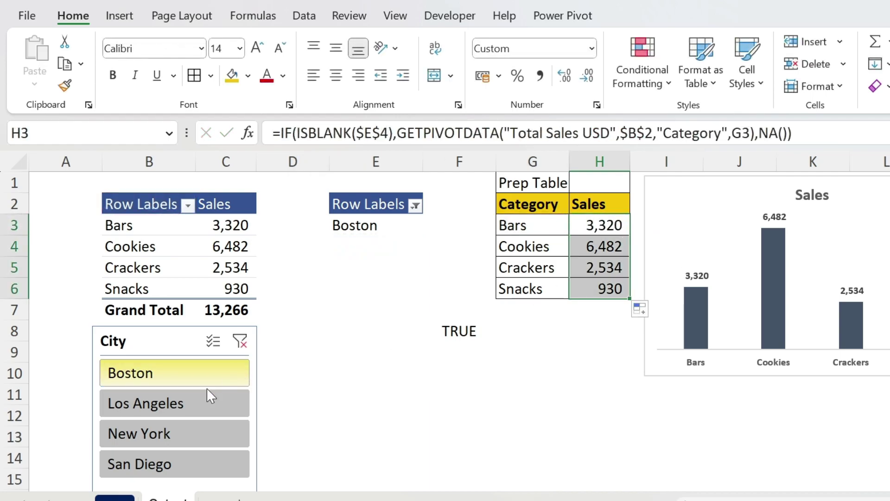
click(212, 341)
click(202, 404)
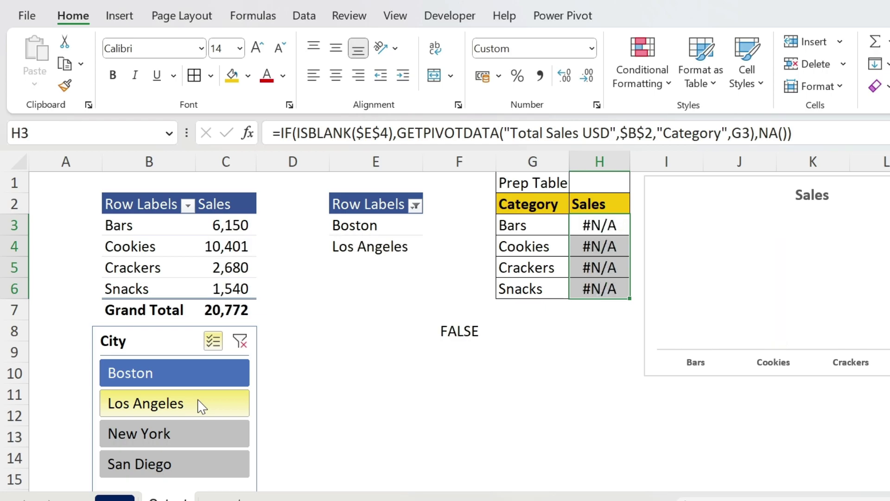
click(481, 338)
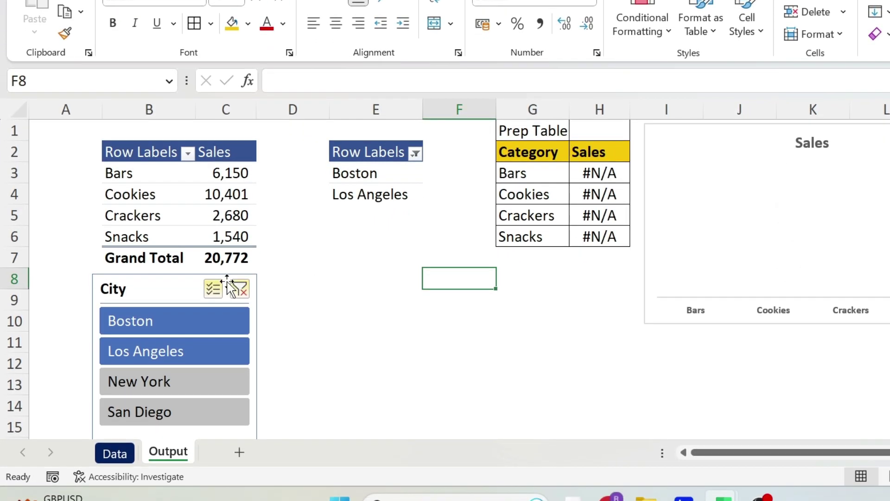
Step: Change the city slicer's caption from City to 'Select 1 city' in Slicer Settings
right_click(159, 290)
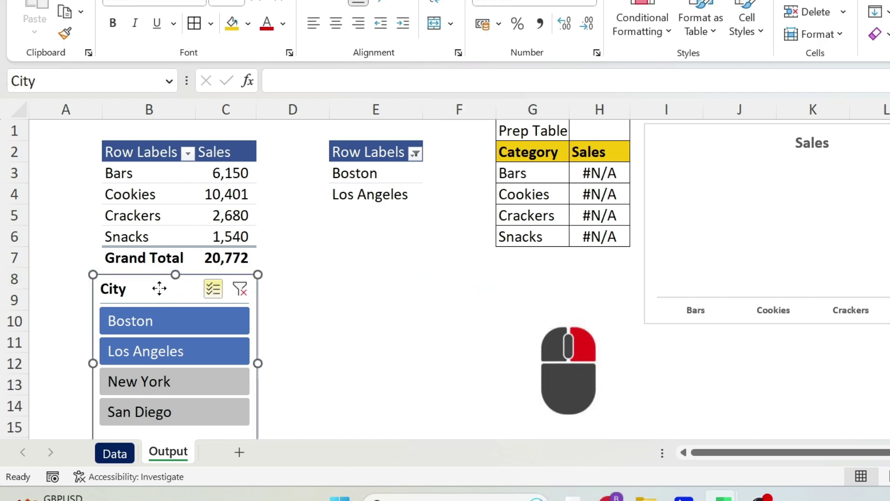
click(235, 469)
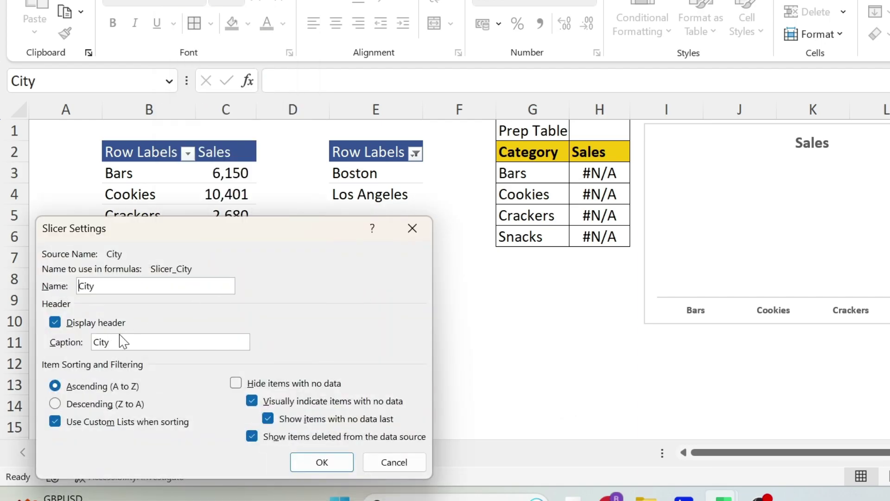
drag(117, 339, 76, 342)
text(Select 1 c)
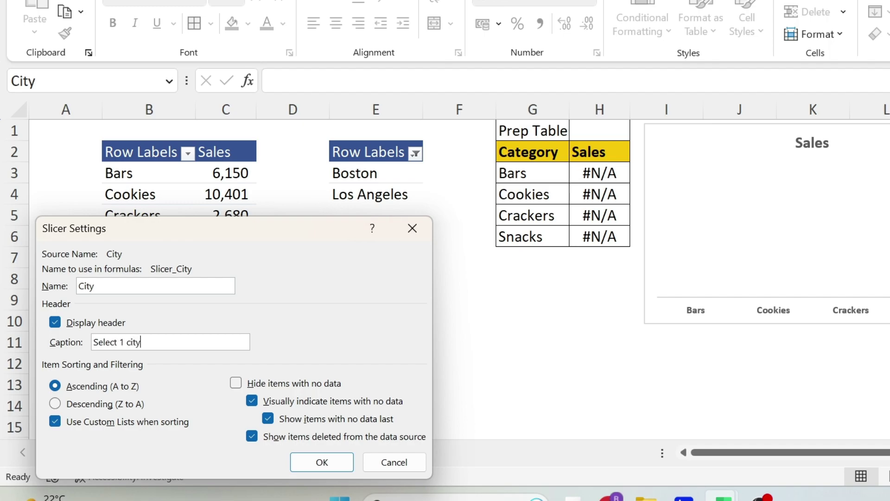
key(Return)
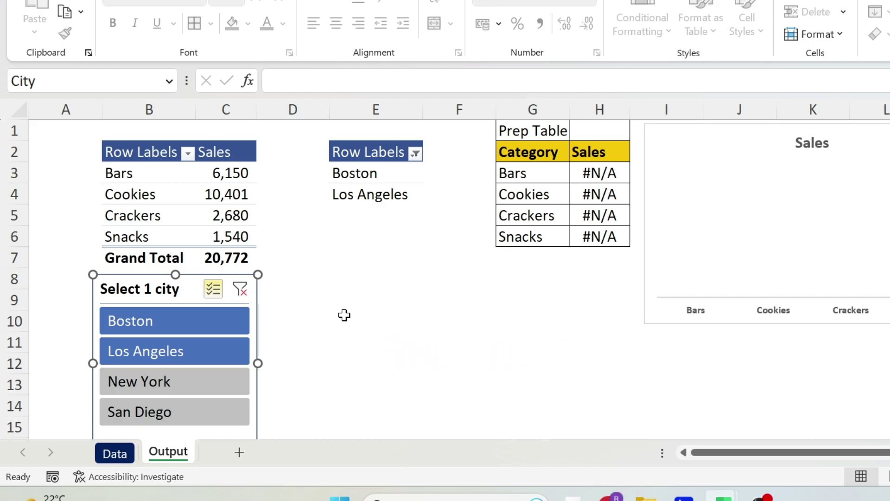
Step: Enter the heading Labels in cell G8
click(524, 281)
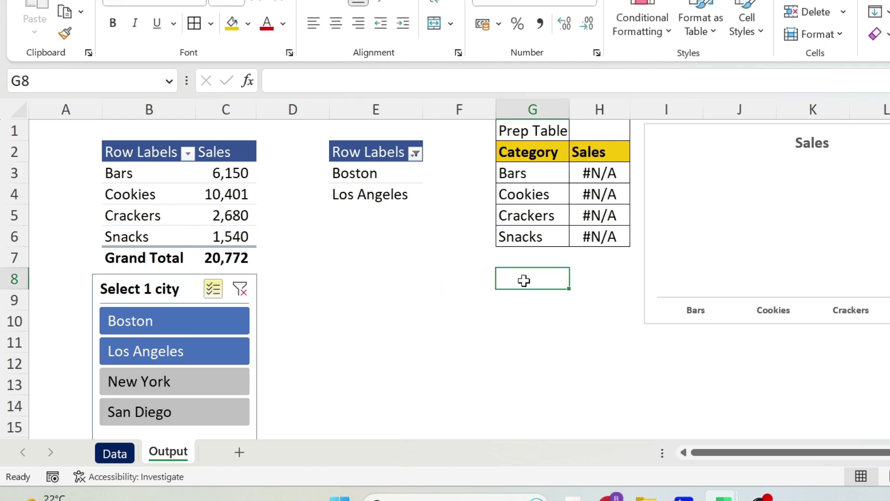
text(Labels)
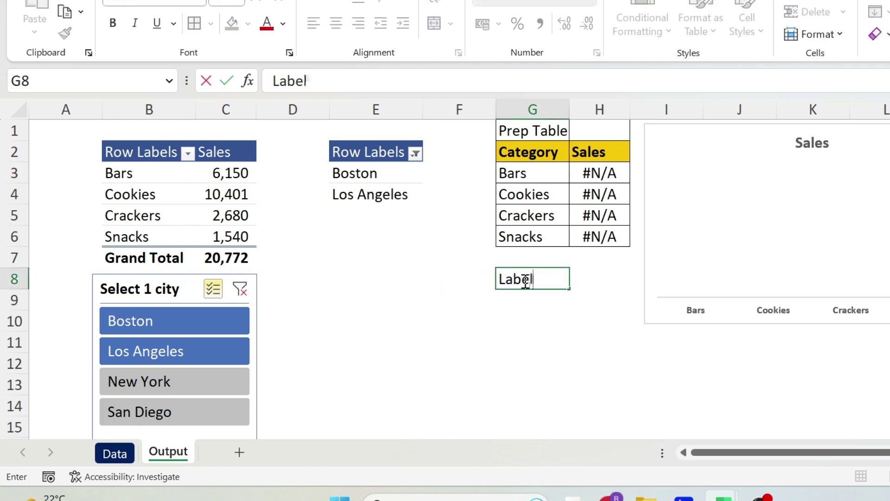
key(Return)
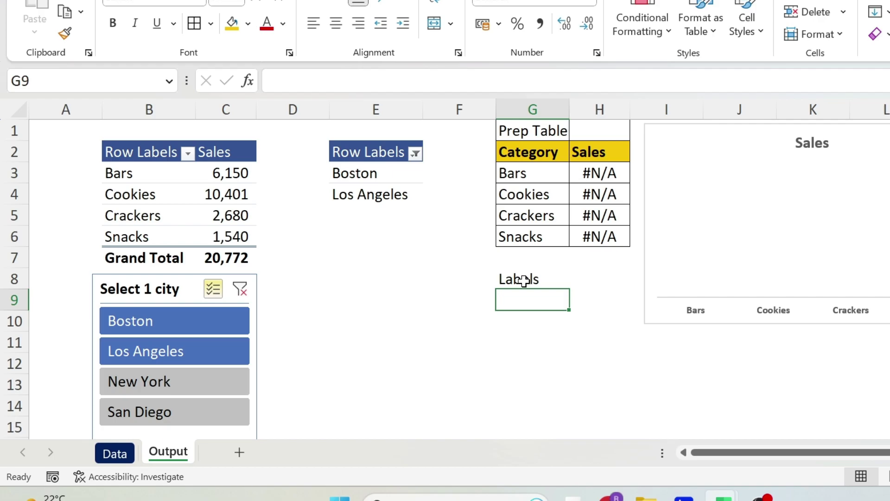
Step: Enter =IF(ISBLANK(E4),"Sales - "&E3,"") in cell G9
text(=if)
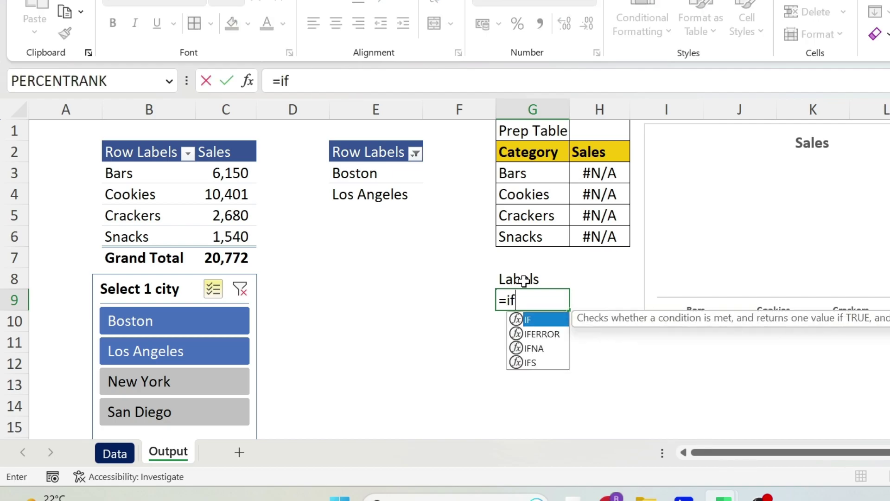
text((isbla)
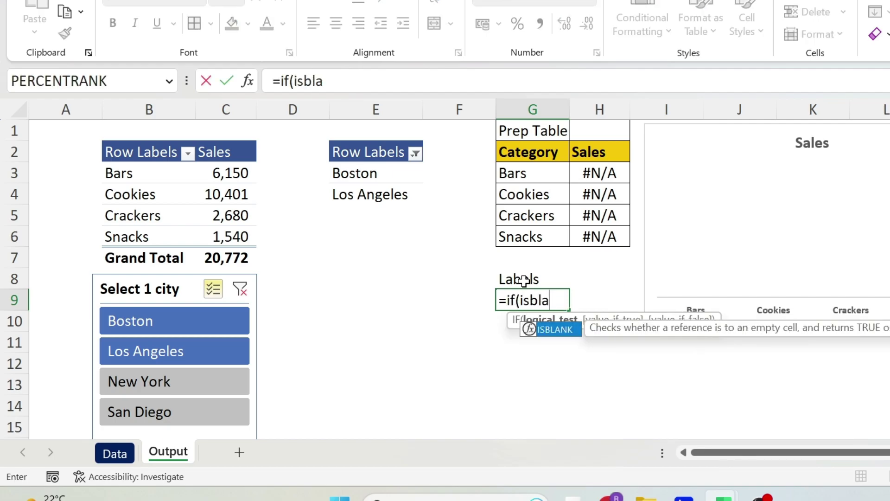
text(nk()
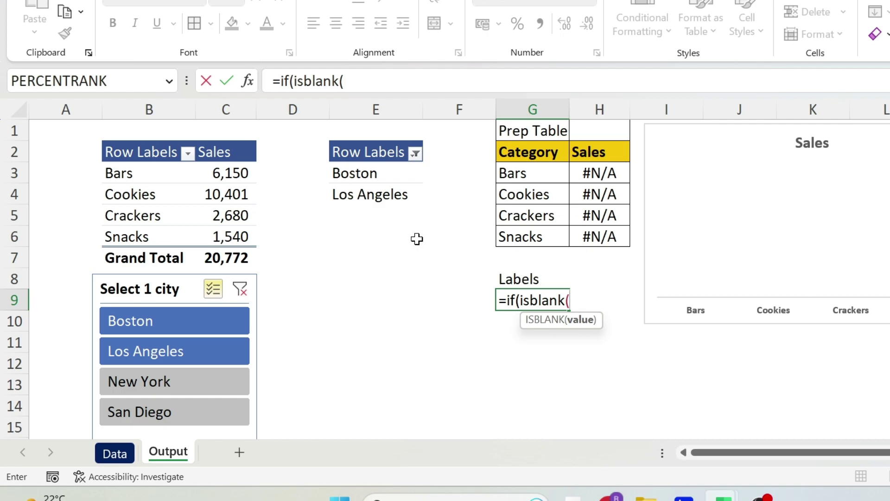
click(375, 192)
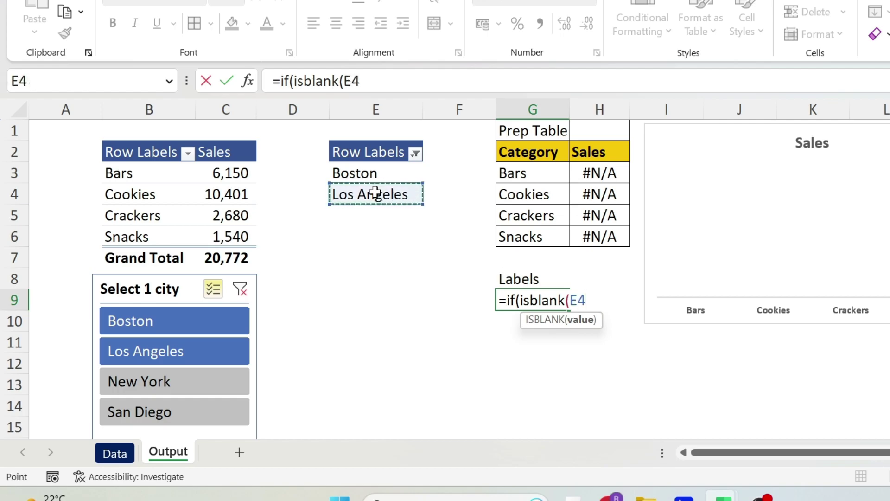
text())
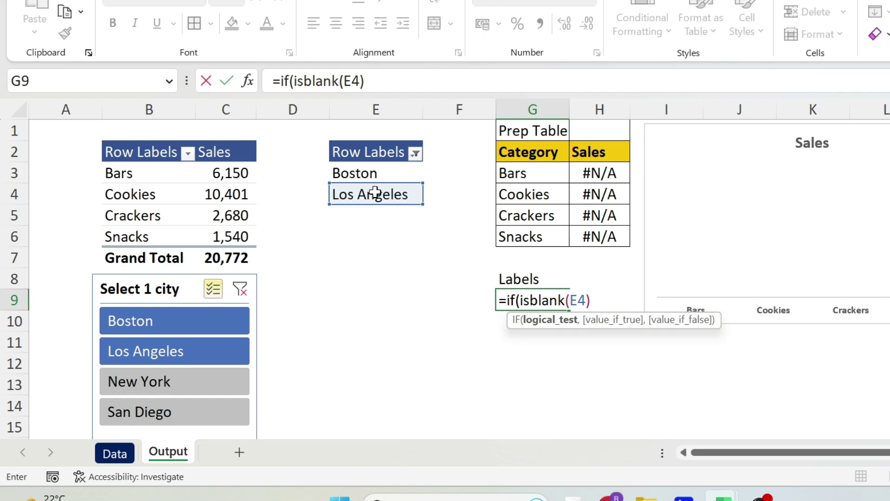
text(,)
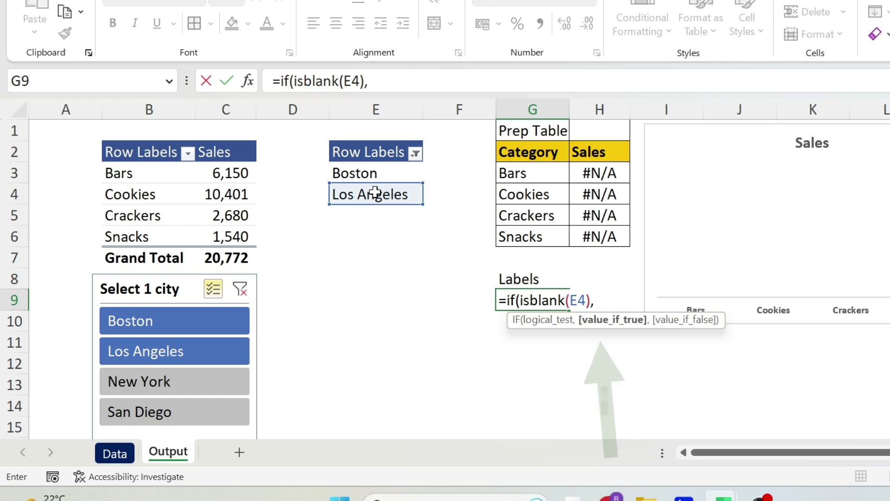
text("Sales)
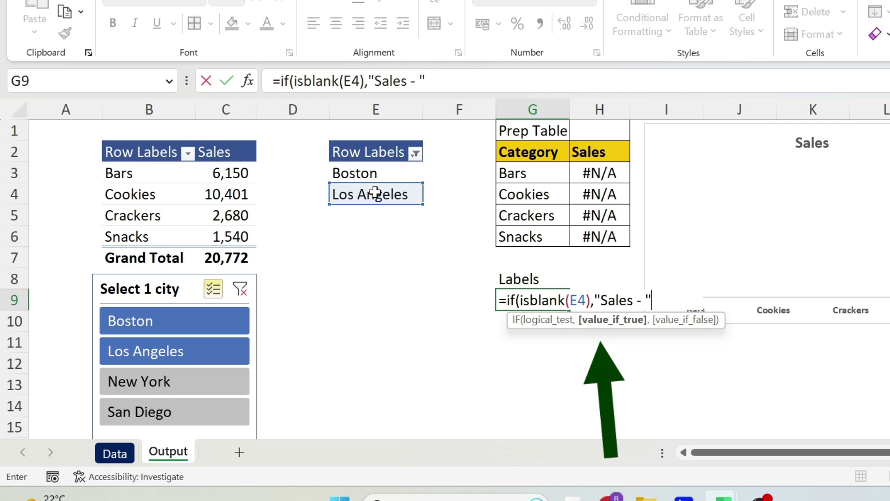
text(- "&)
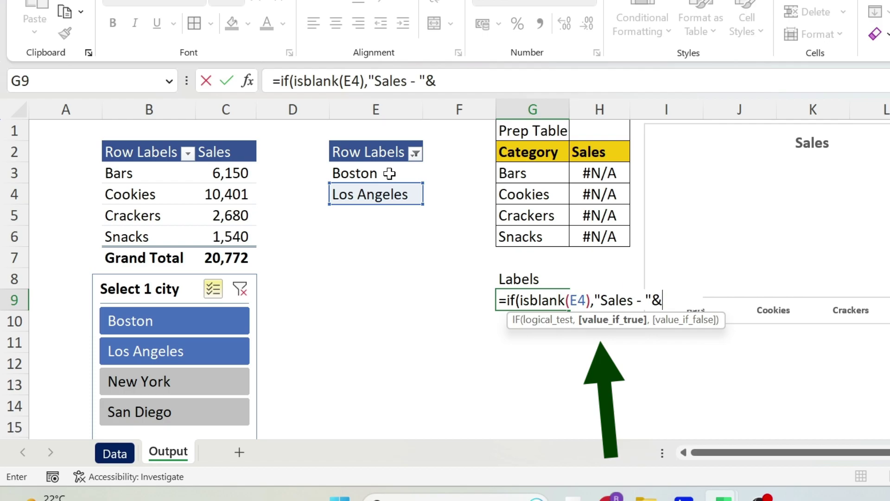
click(390, 173)
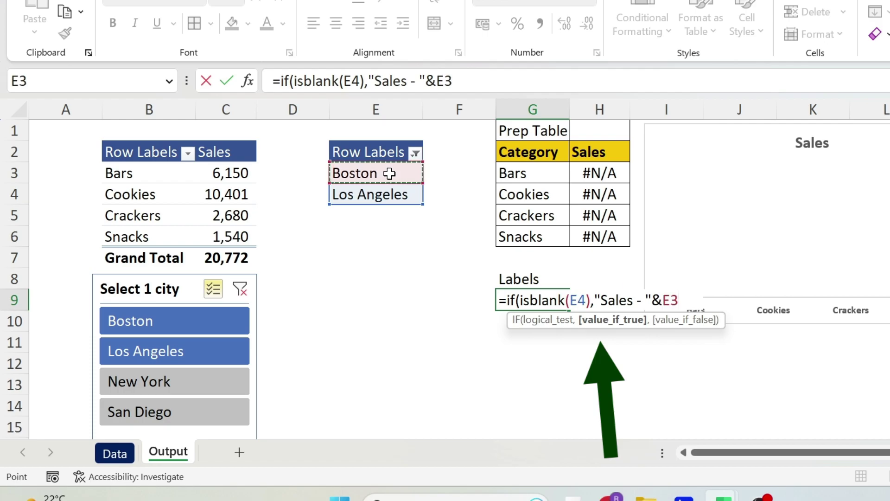
text(,)
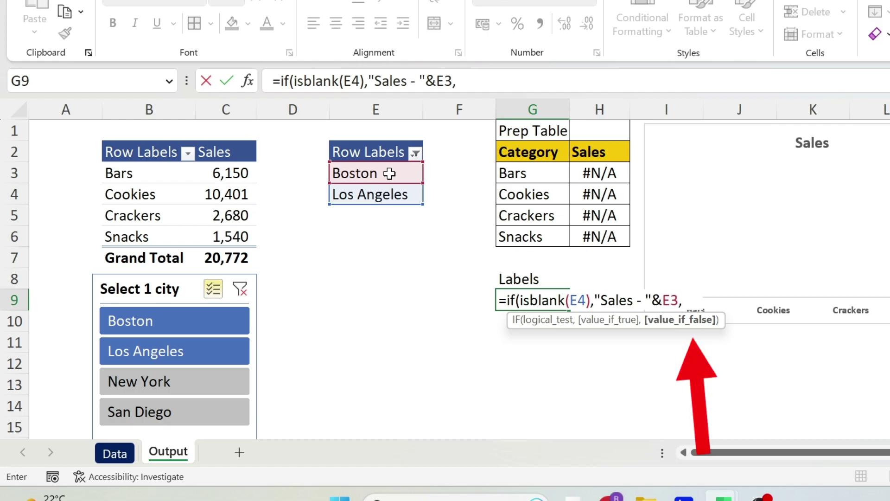
text(""))
key(Return)
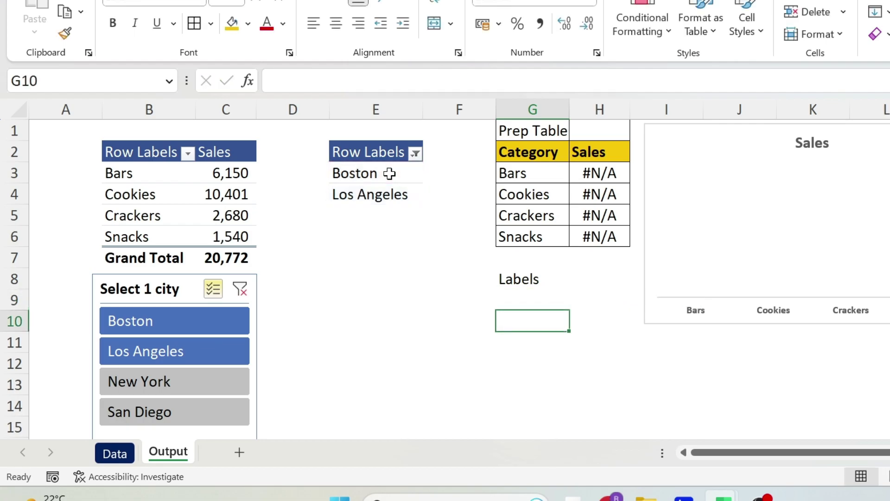
Step: Link the chart's Sales title to cell G9
click(532, 298)
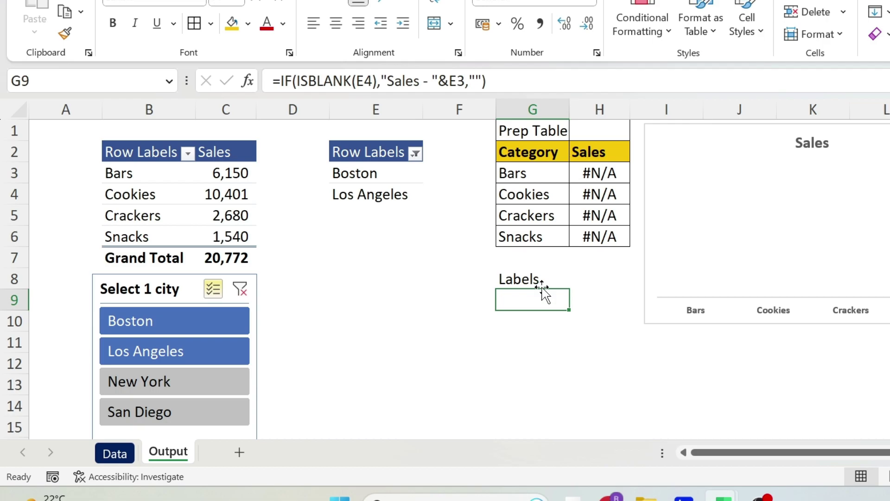
click(820, 141)
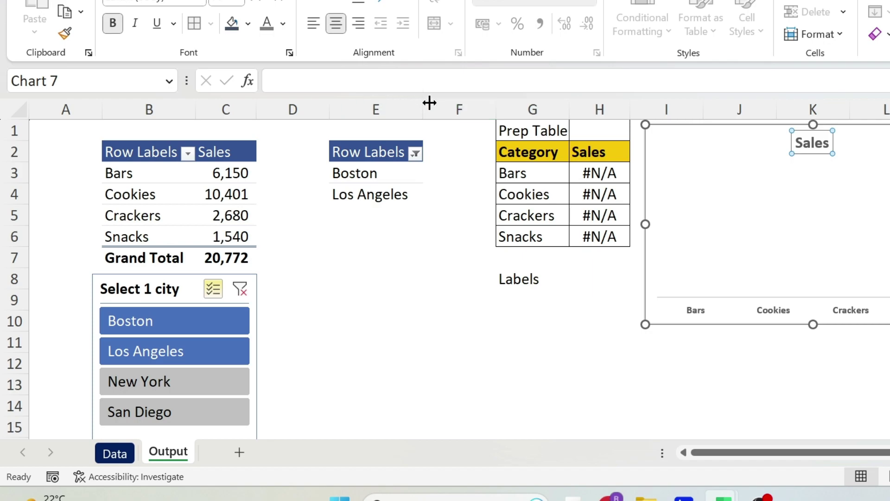
click(419, 79)
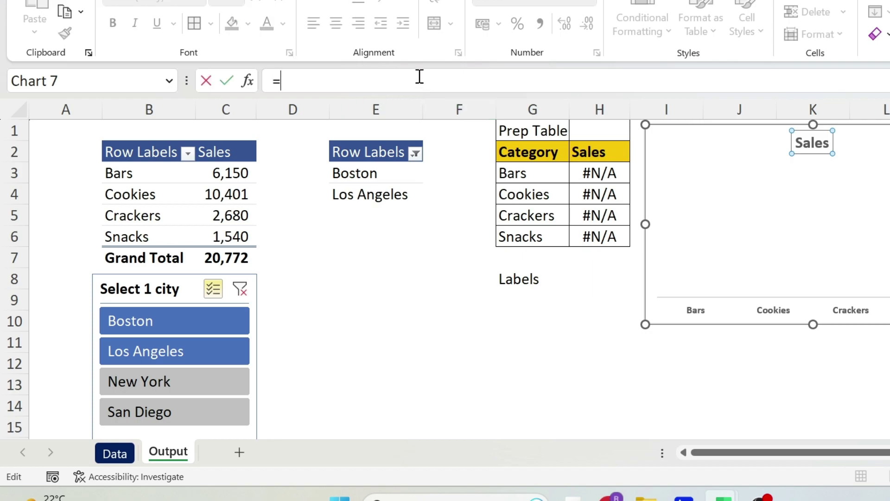
click(509, 295)
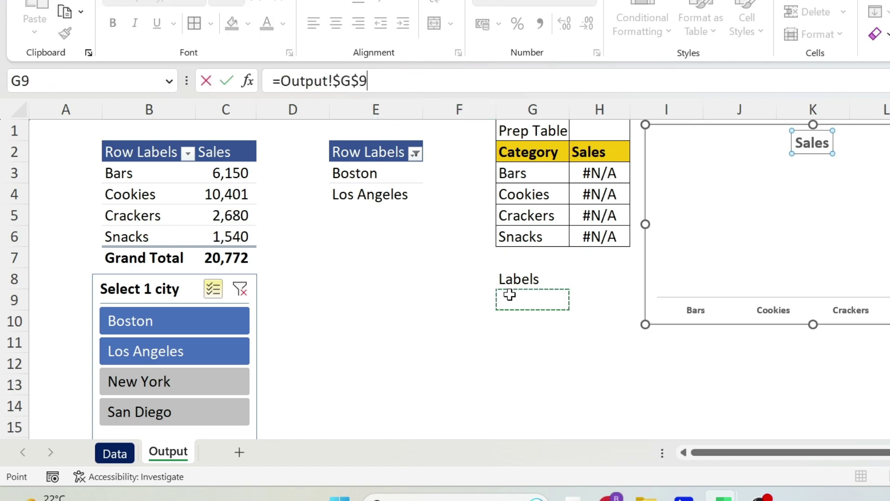
key(Return)
Step: Switch the slicer from Boston to Los Angeles only to check the title
click(509, 294)
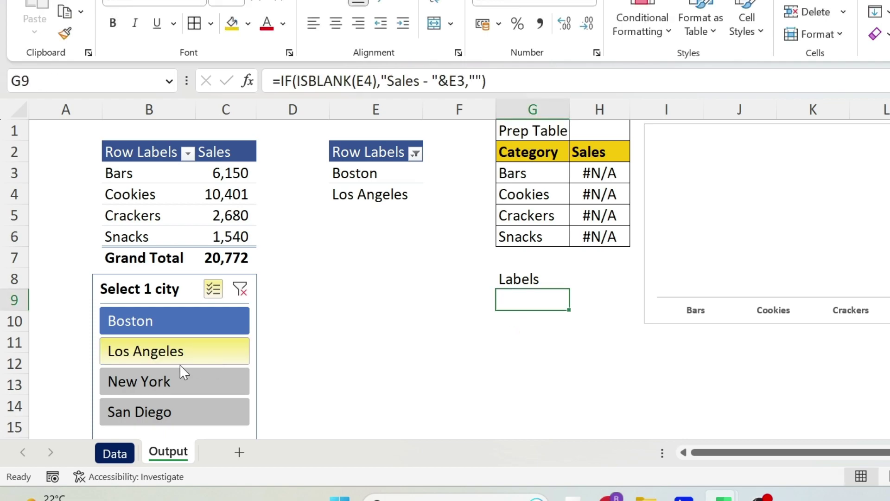
click(199, 320)
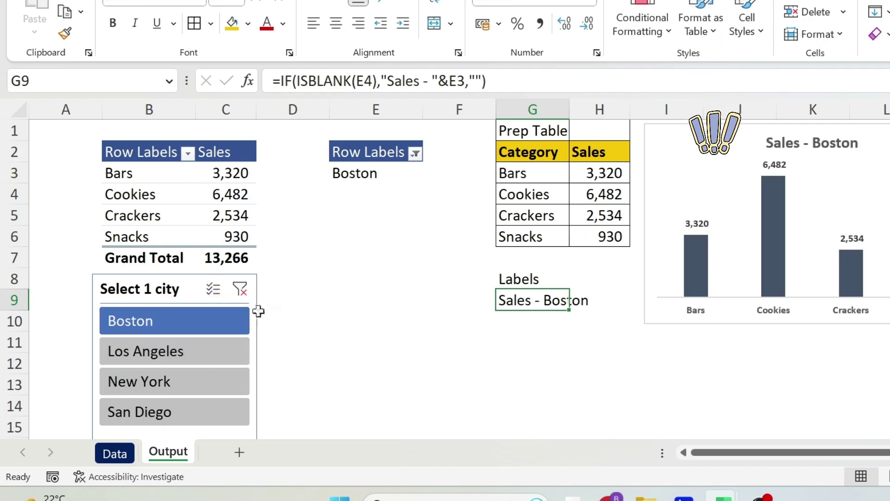
click(212, 351)
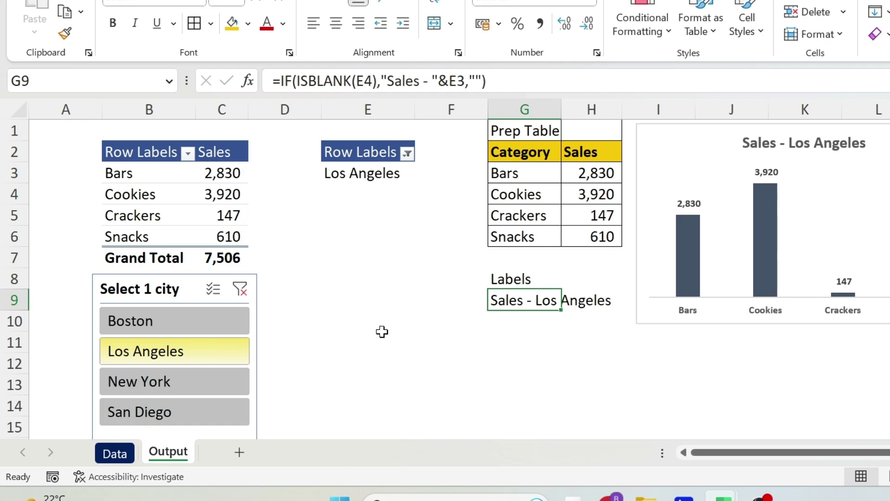
Step: Adapt G9's formula into G10 as =IF(ISBLANK(E4),"","Please select 1 city only")
click(521, 75)
drag(515, 82, 273, 81)
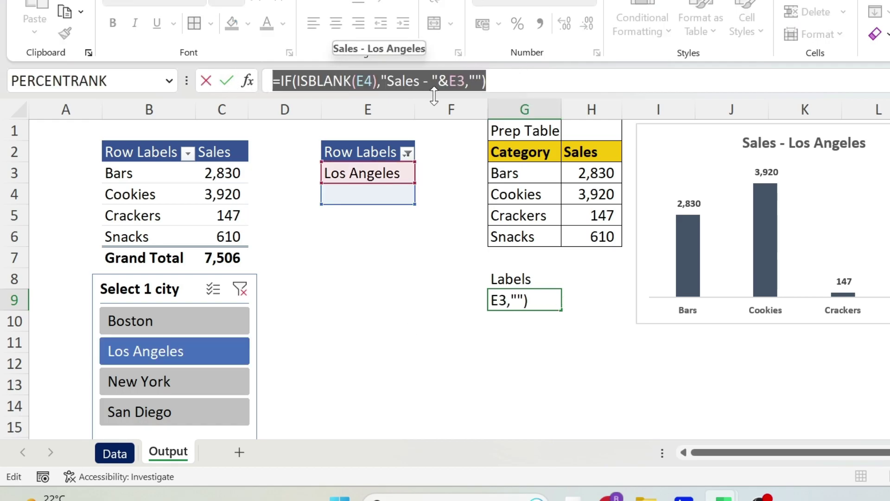
key(ctrl+c)
key(Escape)
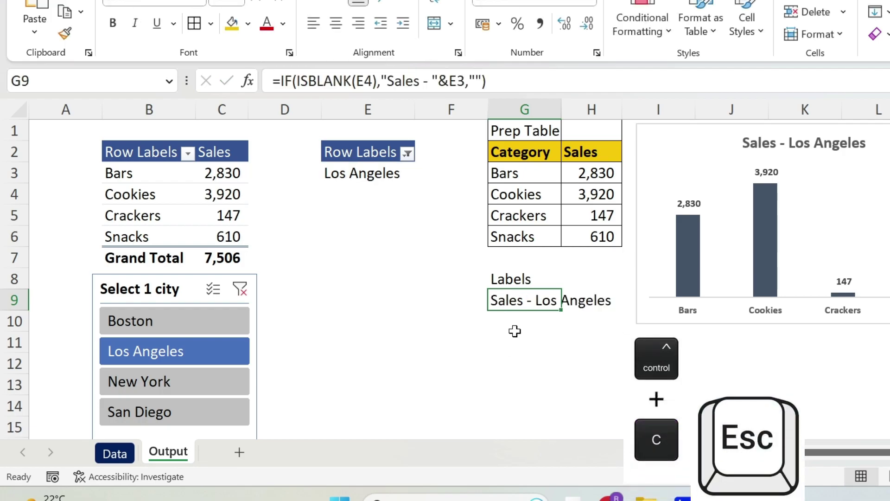
click(515, 325)
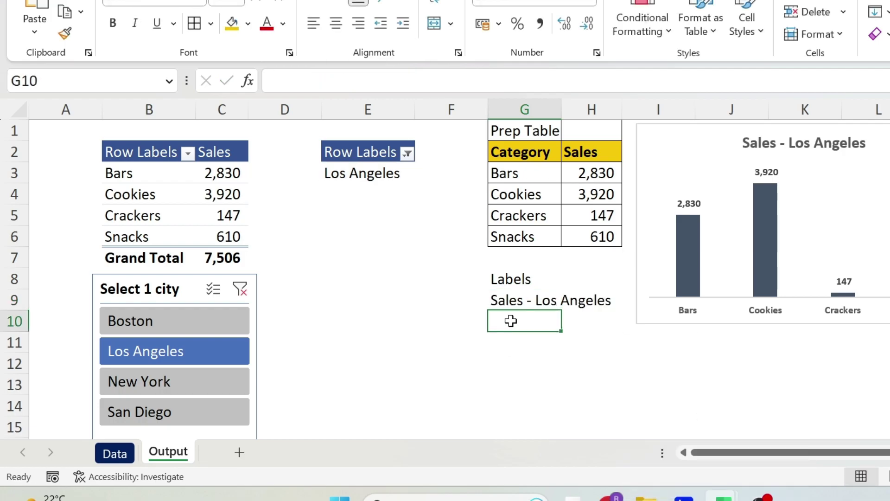
double_click(511, 320)
key(ctrl+v)
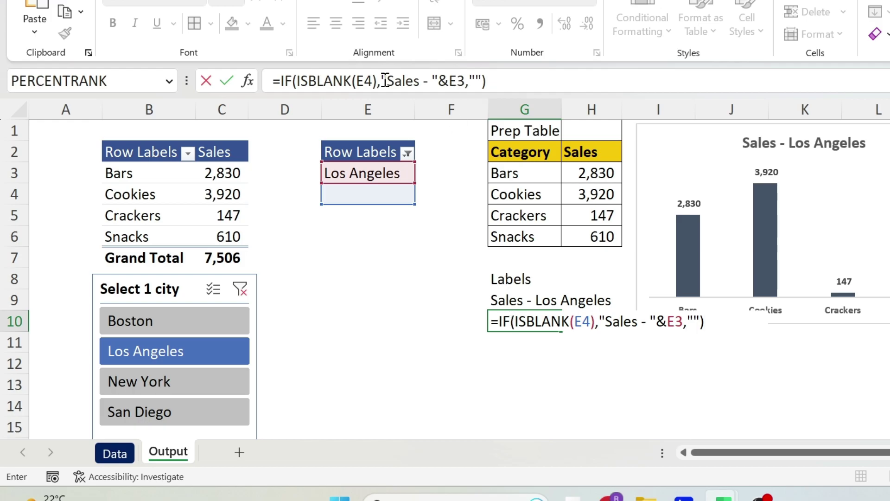
drag(382, 81, 469, 87)
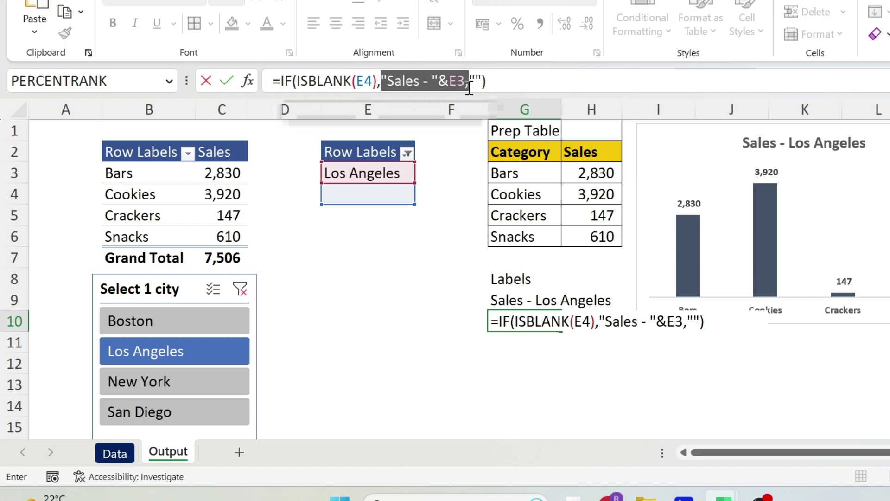
key(BackSpace)
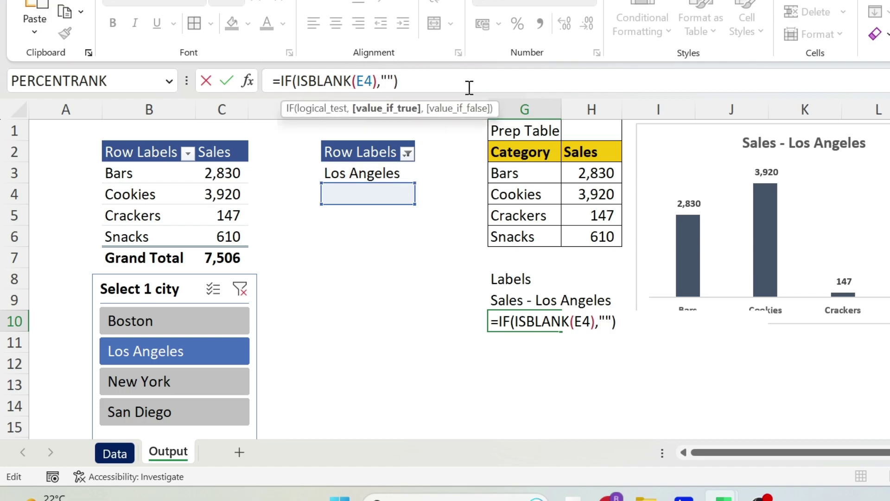
text(,)
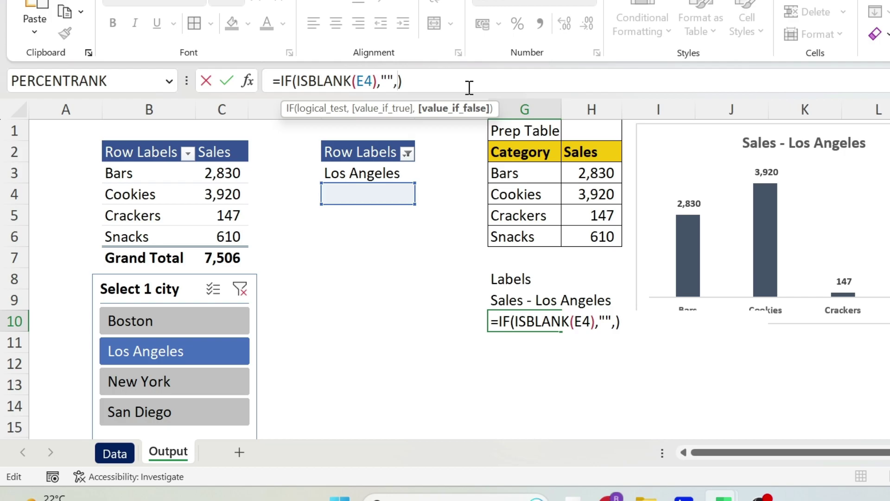
text(")
text(Please sel)
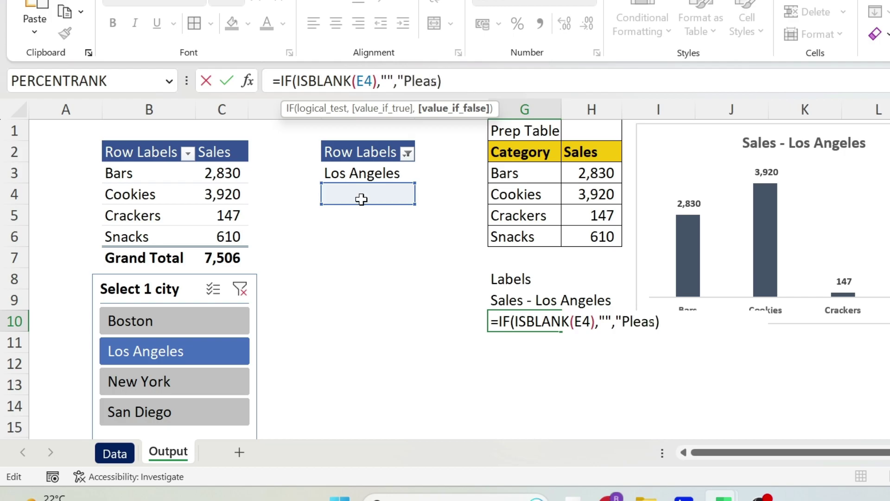
text(ect 1 city o)
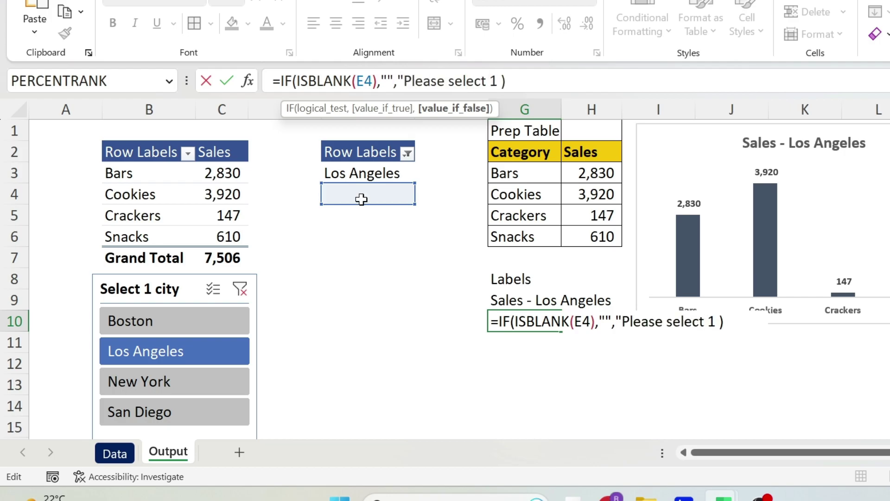
text(nly)
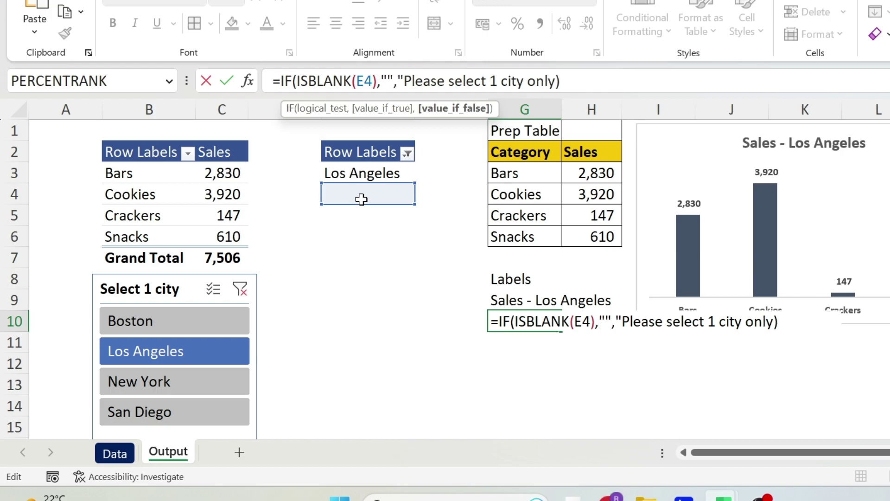
text(")
key(Return)
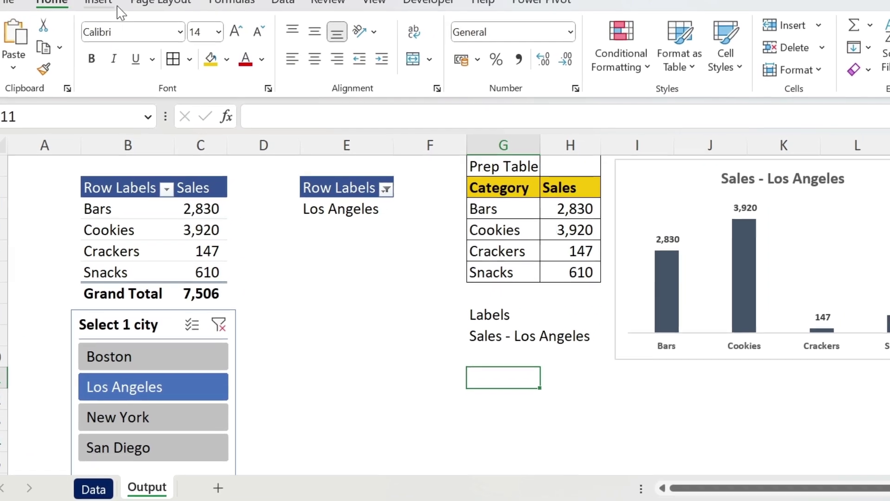
Step: Draw a rectangle shape across the chart
click(99, 0)
click(199, 48)
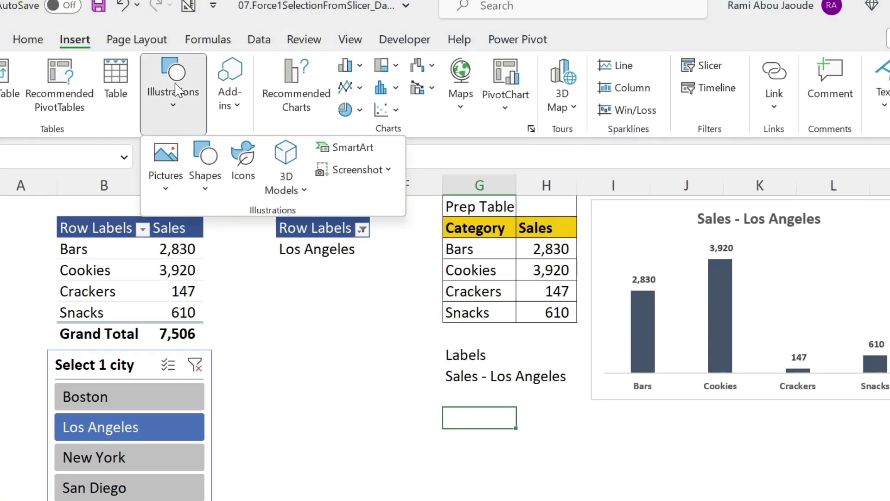
click(203, 157)
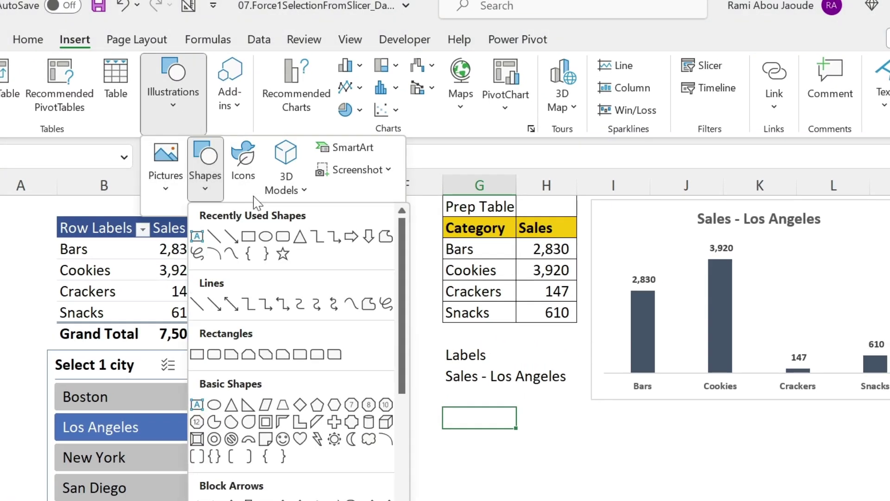
click(251, 236)
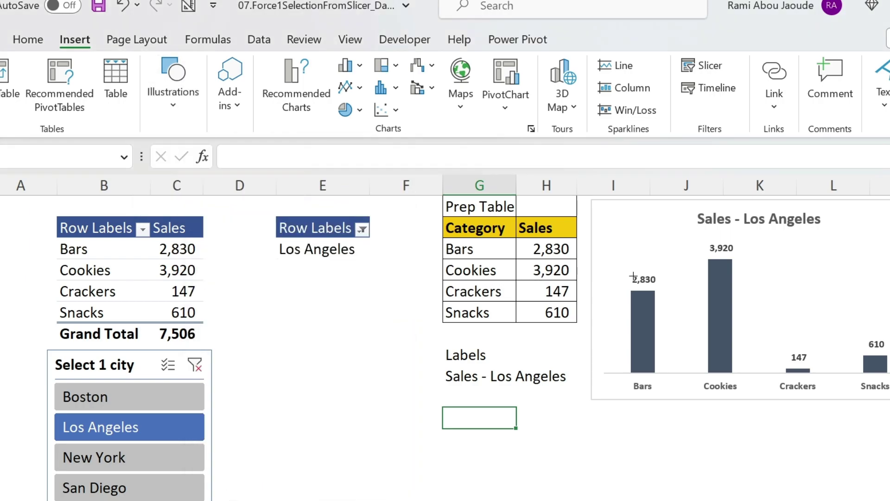
mouse_move(623, 240)
mouse_down()
mouse_move(739, 312)
mouse_move(887, 345)
mouse_up()
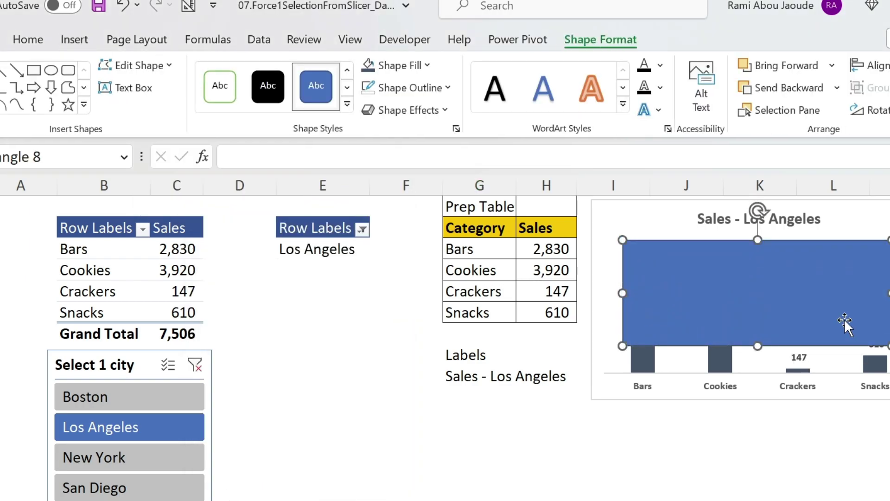
Step: Give the rectangle No Fill and link its text to =$G$10
click(417, 65)
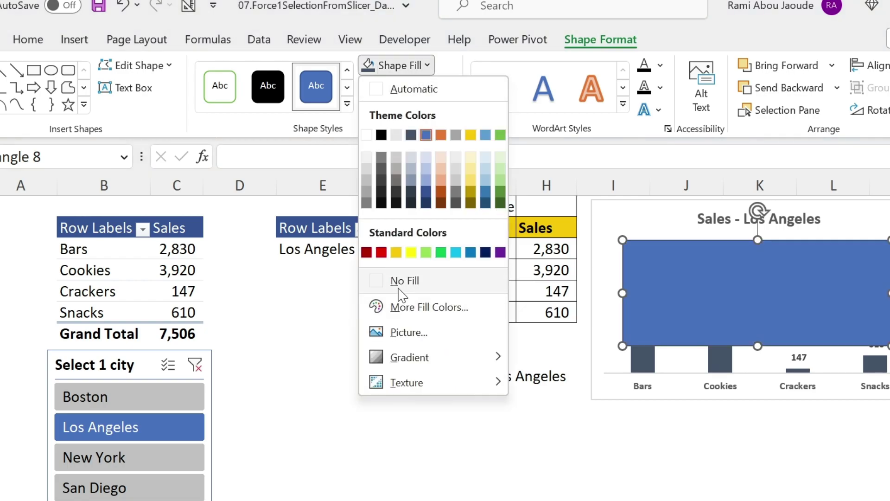
click(373, 280)
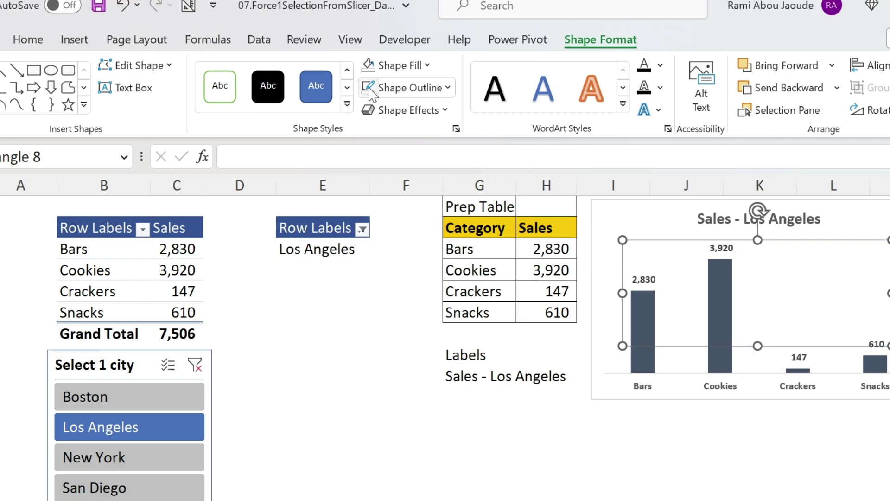
click(298, 157)
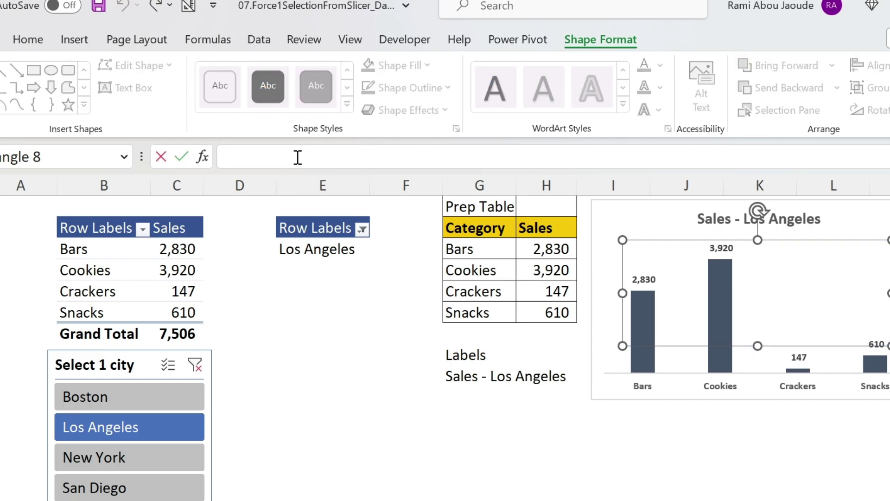
text(=)
click(464, 395)
key(Return)
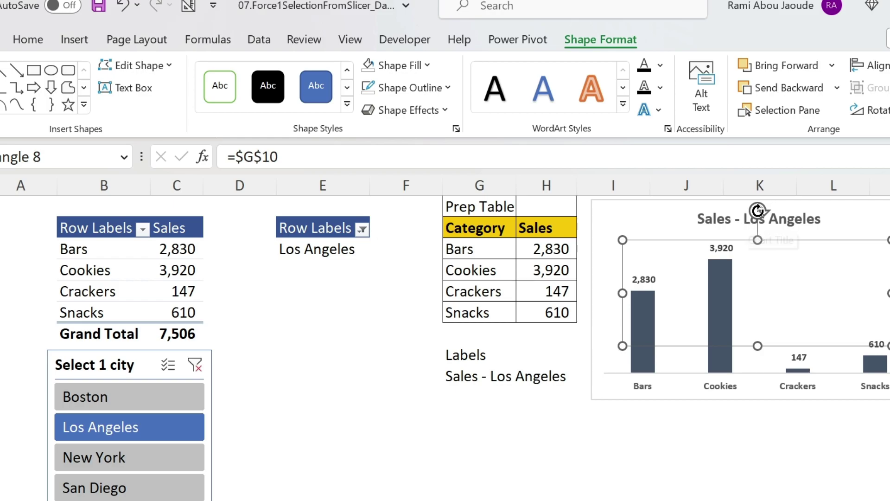
Step: Tilt the rectangle, add Boston to the selection, and make the message grey and centred
drag(757, 209, 712, 205)
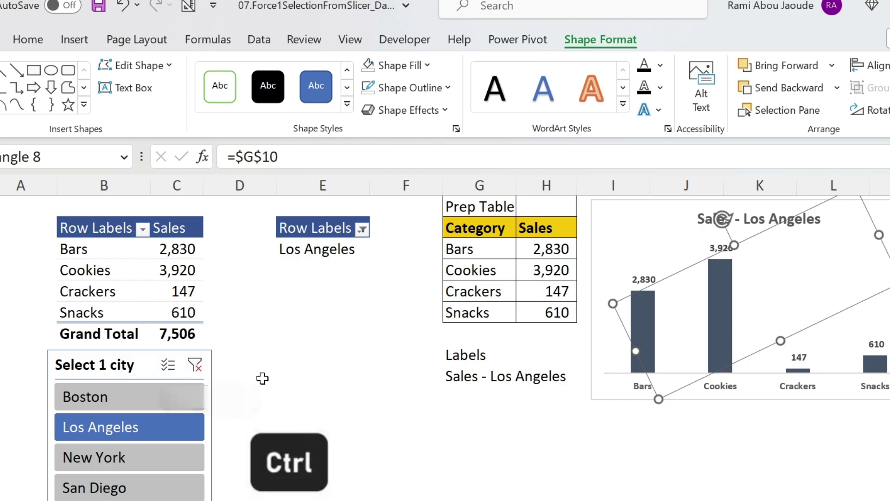
ctrl+click(156, 402)
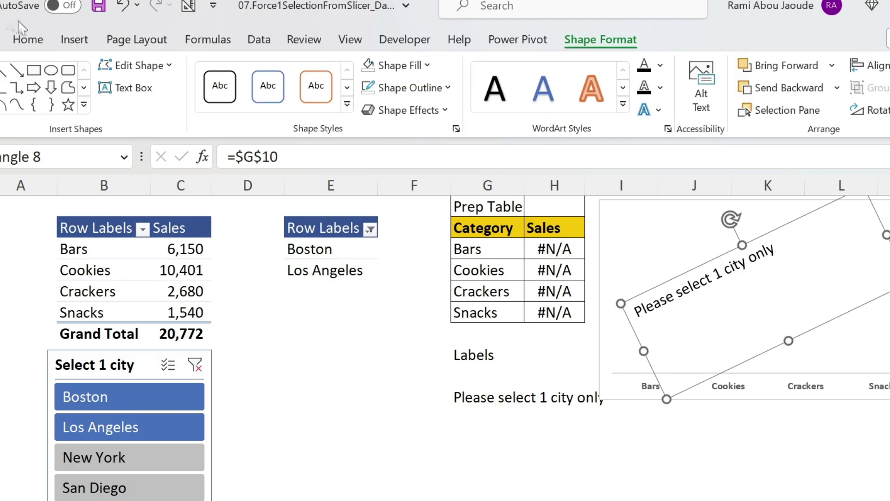
click(29, 40)
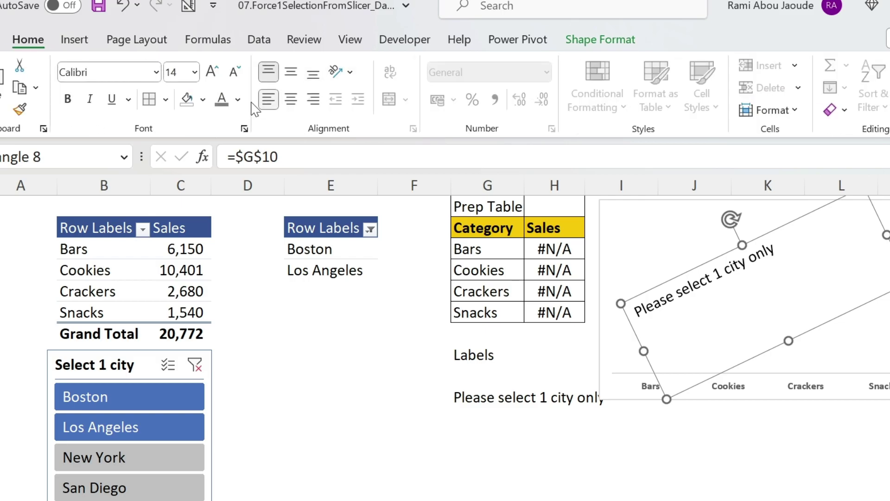
click(224, 105)
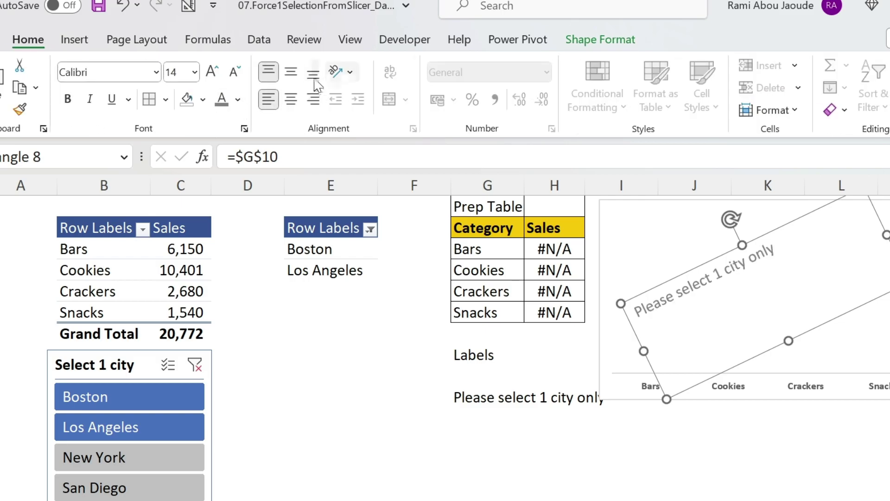
click(291, 72)
click(291, 99)
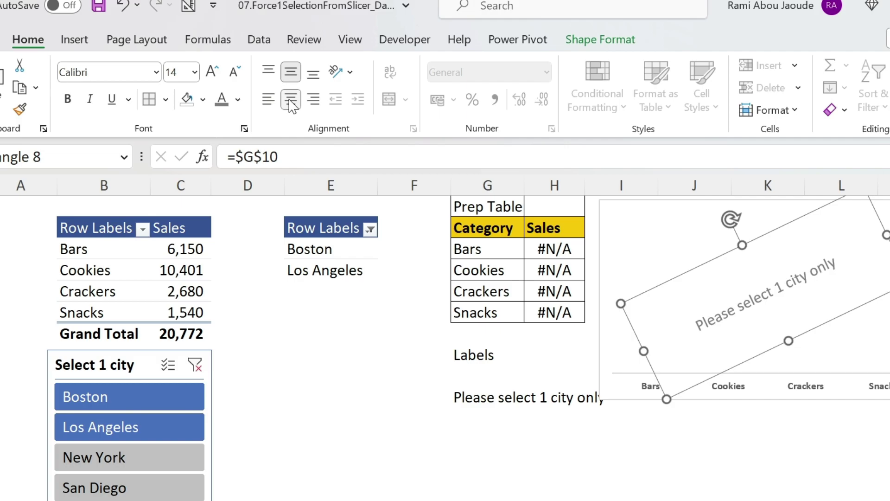
Step: Increase the message's font size to 28 point
click(213, 72)
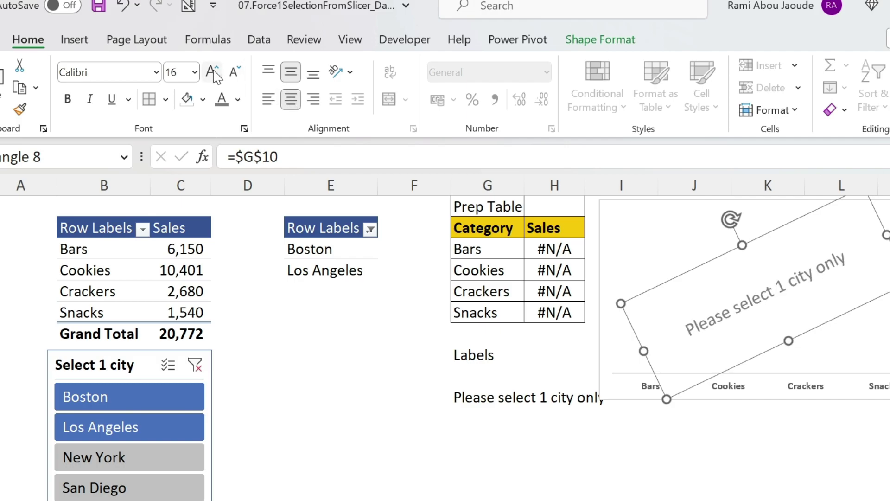
click(213, 72)
click(213, 72)
click(213, 72)
click(213, 72)
click(213, 72)
click(213, 72)
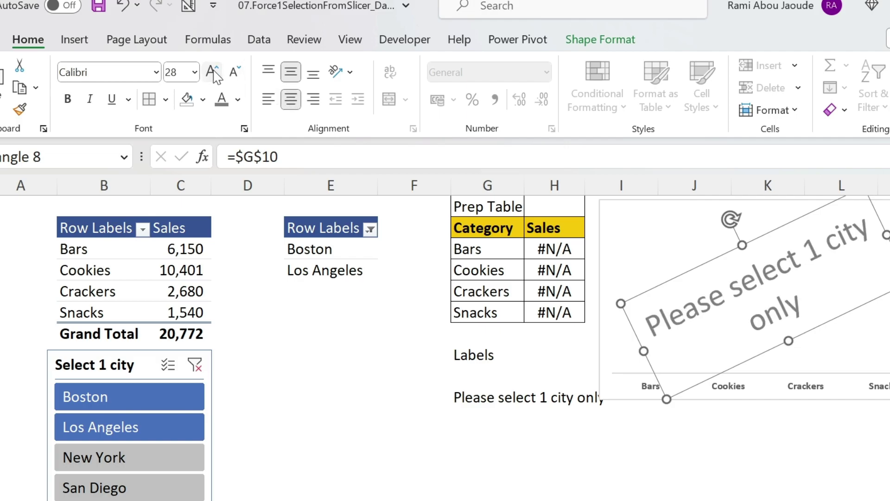
click(213, 72)
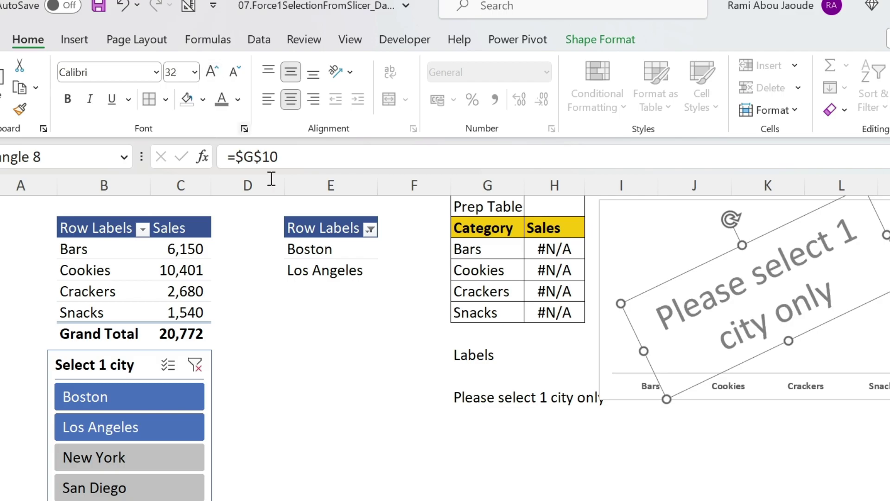